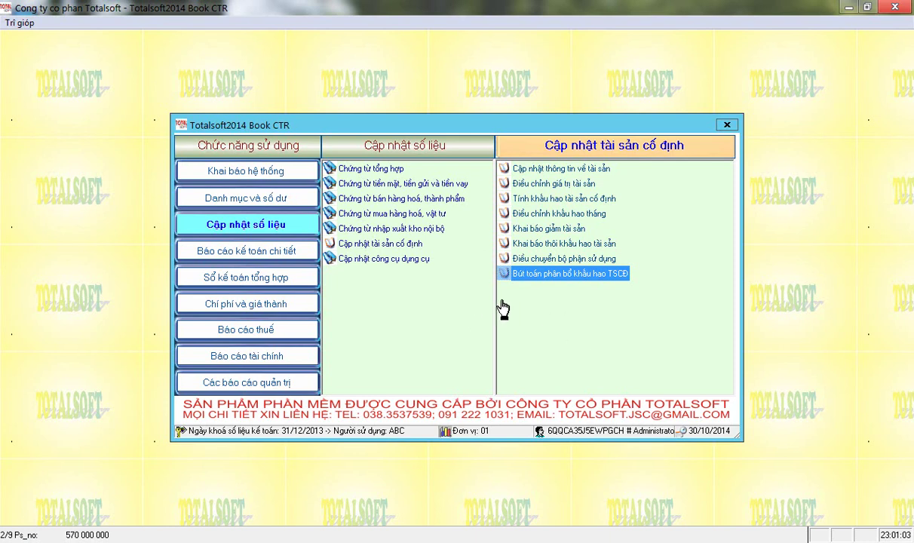
- Start a new fixed asset with code 0001 named Máy xúc
{"action": "left_click", "coordinate": [552, 172]}
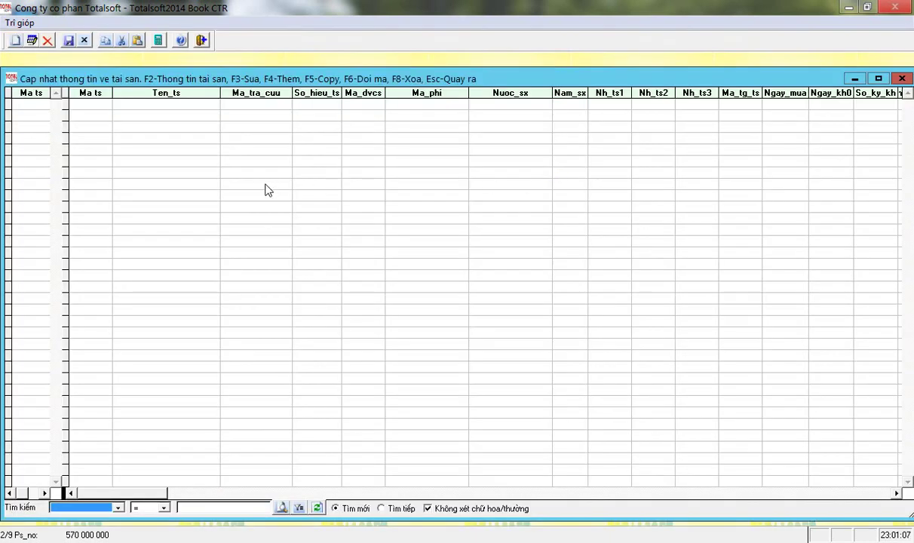
{"action": "key", "text": "F4"}
{"action": "type", "text": "0001"}
{"action": "key", "text": "Return"}
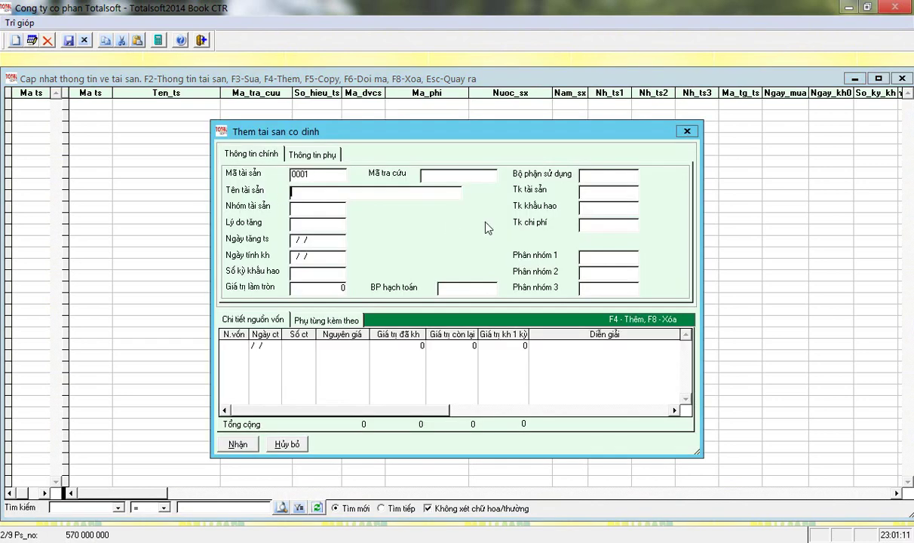
{"action": "type", "text": "Máy cụ"}
{"action": "type", "text": "c"}
- Assign asset group L02 and reason T1 (new purchase), then enter dates 05/01/2014 and 120 periods
{"action": "key", "text": "Return"}
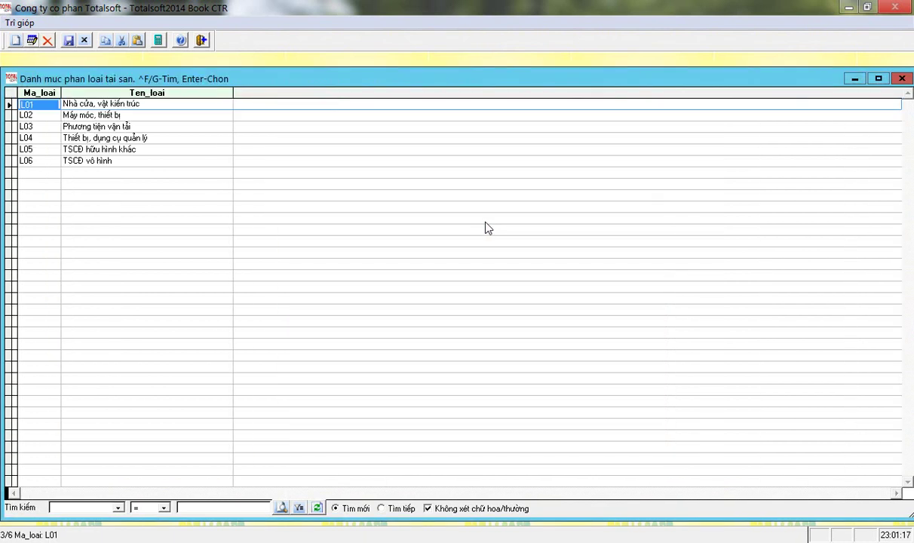
{"action": "key", "text": "Down"}
{"action": "key", "text": "Return"}
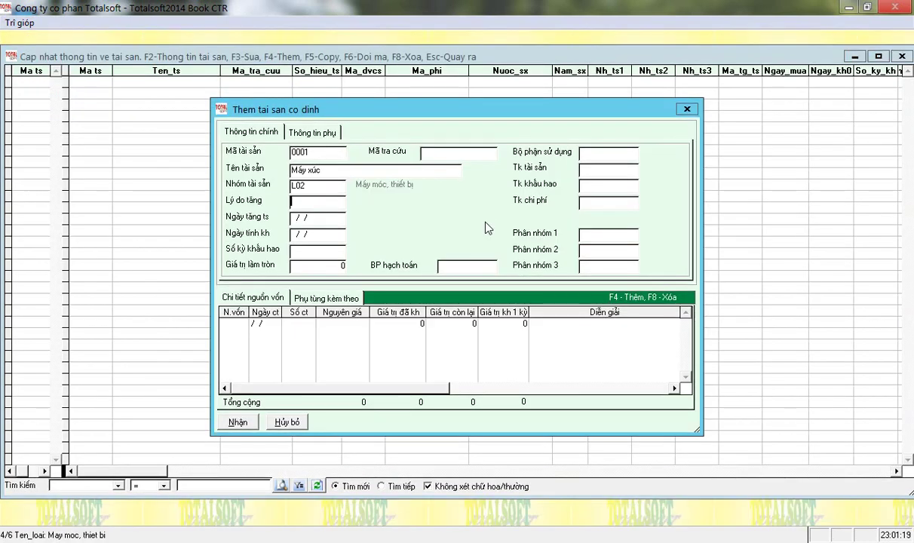
{"action": "key", "text": "Return"}
{"action": "key", "text": "Down"}
{"action": "key", "text": "Return"}
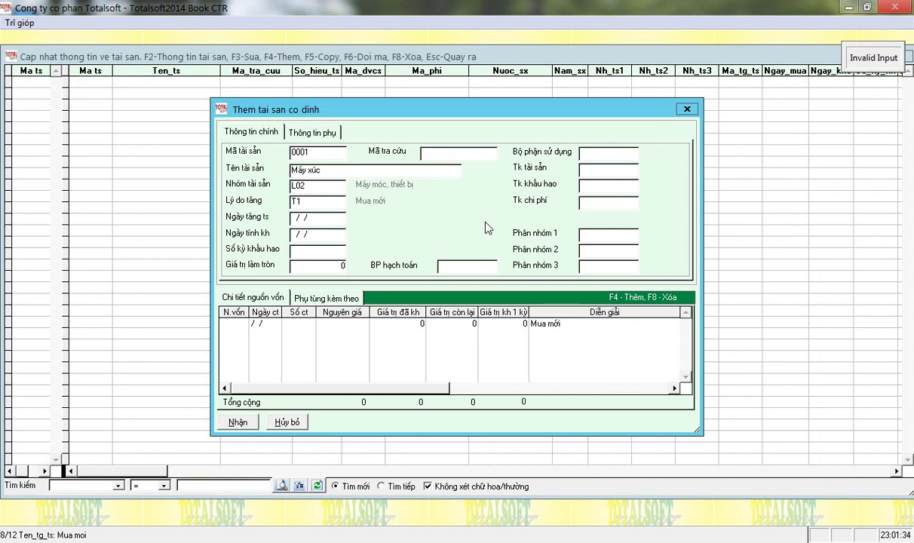
{"action": "type", "text": "0501"}
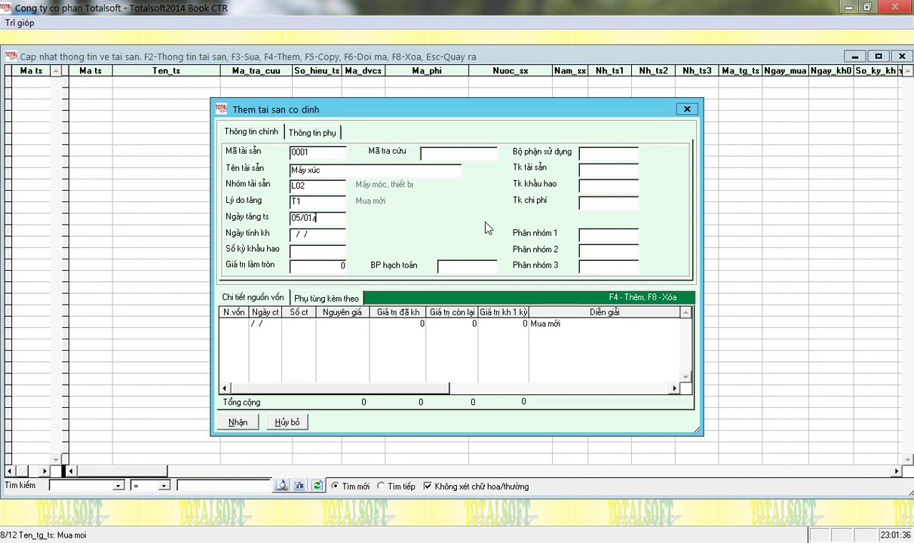
{"action": "type", "text": "2014"}
{"action": "type", "text": "0501"}
{"action": "type", "text": "2014"}
{"action": "type", "text": "120"}
- Accept 120 depreciation periods and set the using department to PX
{"action": "key", "text": "Return"}
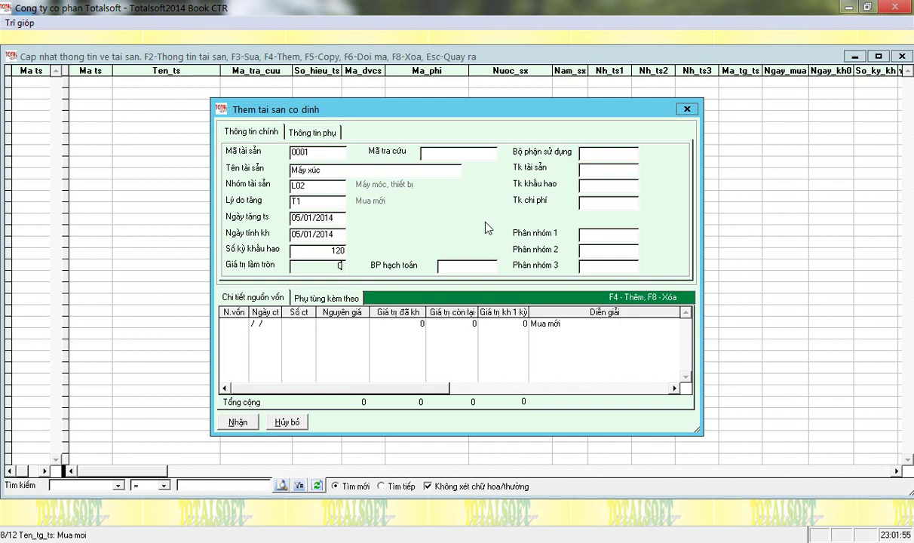
{"action": "key", "text": "Tab"}
{"action": "key", "text": "Return"}
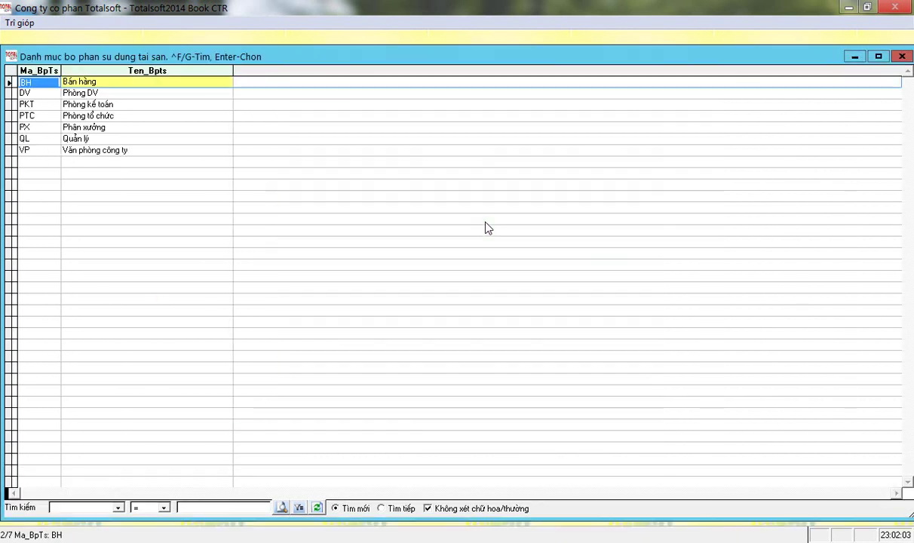
{"action": "key", "text": "Down"}
{"action": "key", "text": "Down"}
{"action": "key", "text": "Down"}
{"action": "key", "text": "Down"}
{"action": "key", "text": "Down"}
{"action": "key", "text": "Up"}
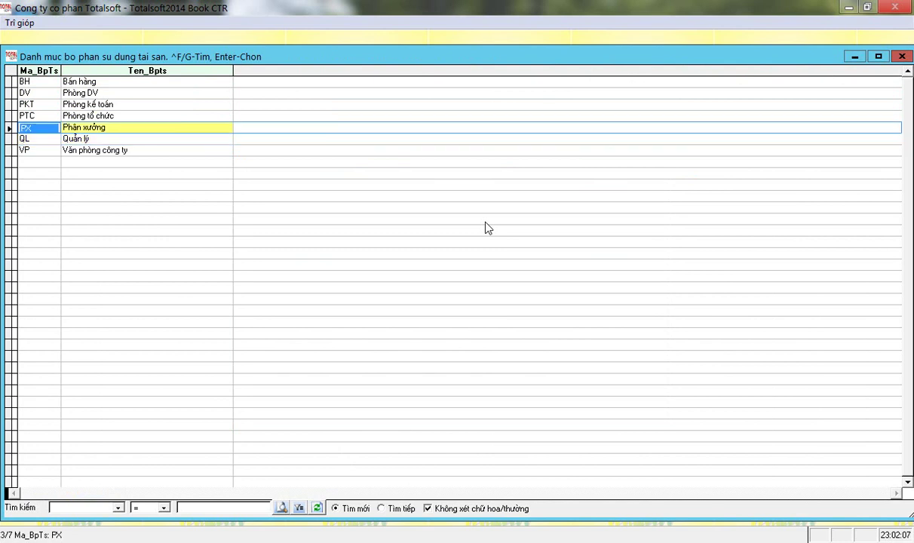
{"action": "key", "text": "Up"}
{"action": "key", "text": "Up"}
{"action": "key", "text": "Down"}
{"action": "key", "text": "Down"}
{"action": "key", "text": "Return"}
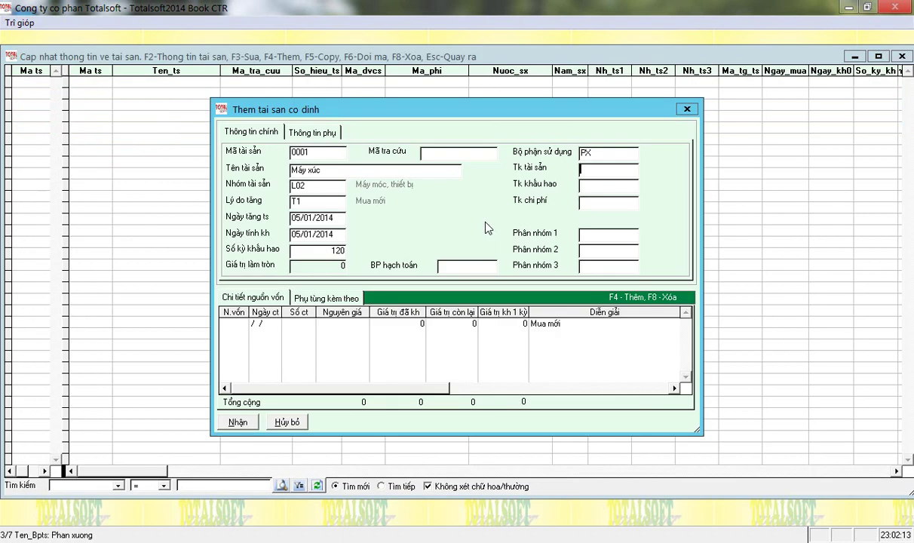
- Set asset account 21112 and depreciation account 21412
{"action": "type", "text": "1112"}
{"action": "key", "text": "Return"}
{"action": "type", "text": "21412"}
- Choose 1541 from the chart of accounts as the expense account
{"action": "key", "text": "Return"}
{"action": "key", "text": "Down"}
{"action": "key", "text": "Down"}
{"action": "key", "text": "Down"}
{"action": "key", "text": "Down"}
{"action": "key", "text": "Down"}
{"action": "key", "text": "Down"}
{"action": "key", "text": "Down"}
{"action": "key", "text": "Down"}
{"action": "key", "text": "Down"}
{"action": "key", "text": "Down"}
{"action": "key", "text": "Down"}
{"action": "key", "text": "Down"}
{"action": "key", "text": "Down"}
{"action": "key", "text": "Down"}
{"action": "key", "text": "Down"}
{"action": "key", "text": "Down"}
{"action": "key", "text": "Down"}
{"action": "key", "text": "Down"}
{"action": "key", "text": "Down"}
{"action": "key", "text": "Down"}
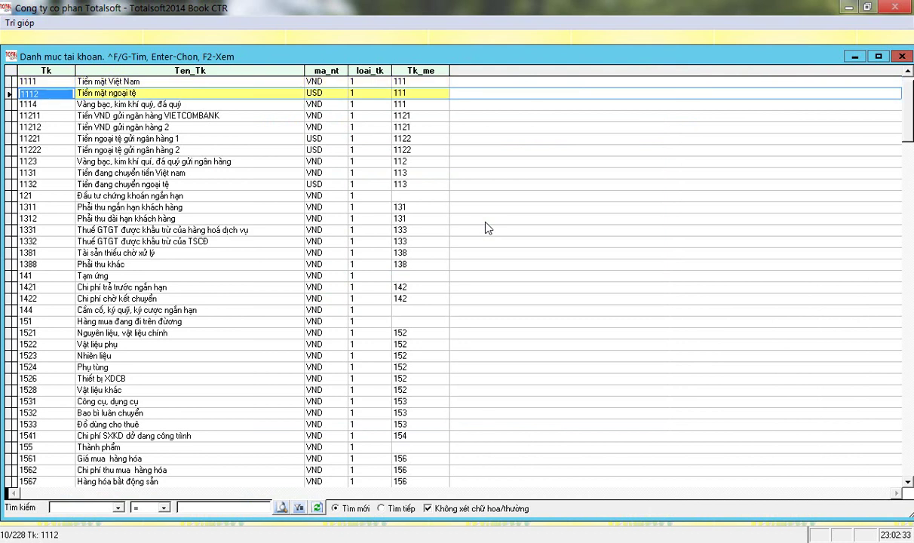
{"action": "key", "text": "Down"}
{"action": "key", "text": "Down"}
{"action": "key", "text": "Down"}
{"action": "key", "text": "Down"}
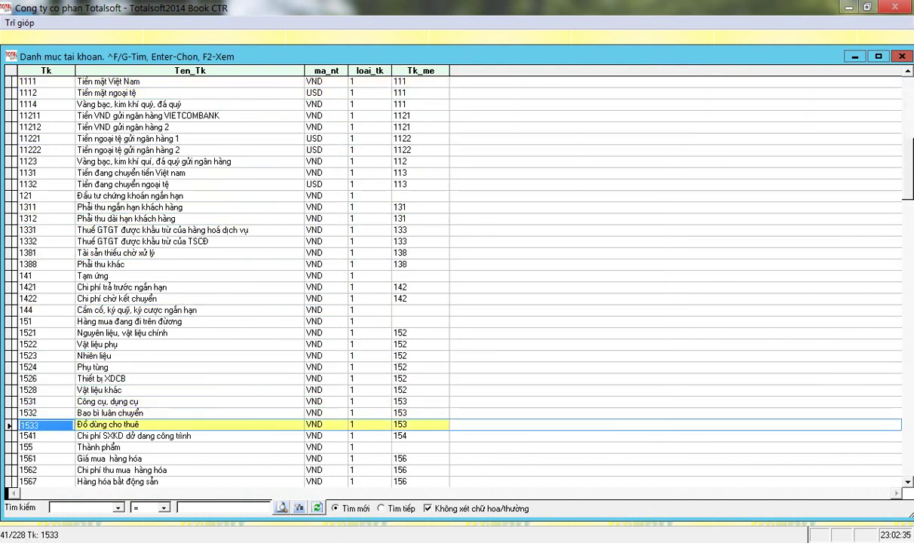
{"action": "key", "text": "Return"}
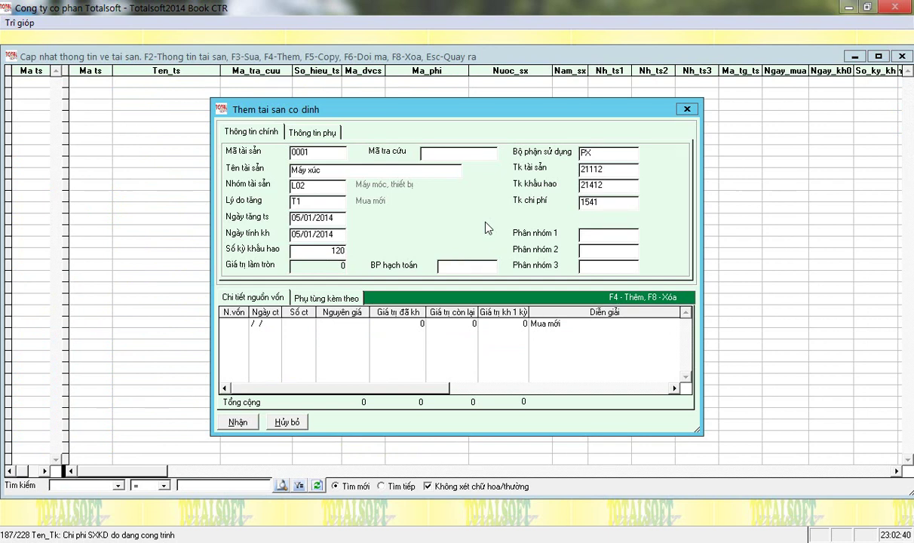
{"action": "key", "text": "Return"}
{"action": "key", "text": "Return"}
{"action": "key", "text": "Return"}
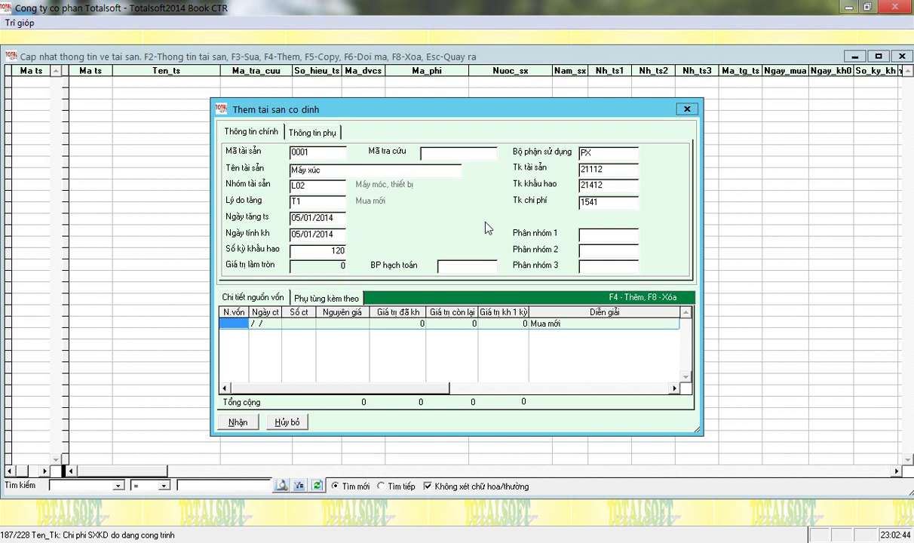
- Add a capital source line using N2 (Vốn tự có)
{"action": "key", "text": "Escape"}
{"action": "key", "text": "Return"}
{"action": "key", "text": "Down"}
{"action": "key", "text": "Up"}
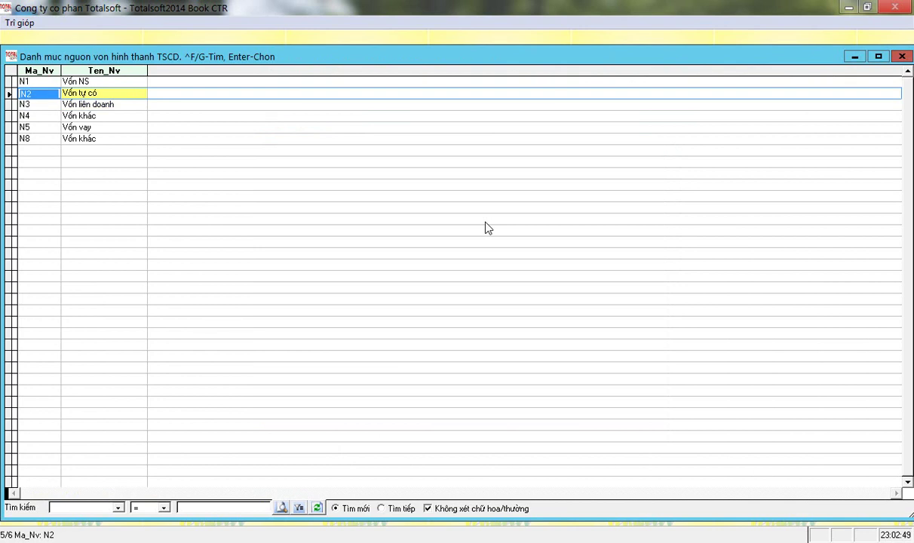
{"action": "key", "text": "Up"}
{"action": "key", "text": "Down"}
{"action": "key", "text": "Down"}
{"action": "key", "text": "Down"}
{"action": "key", "text": "Down"}
{"action": "key", "text": "Down"}
{"action": "key", "text": "Up"}
{"action": "key", "text": "Up"}
{"action": "key", "text": "Up"}
{"action": "key", "text": "Up"}
{"action": "key", "text": "Return"}
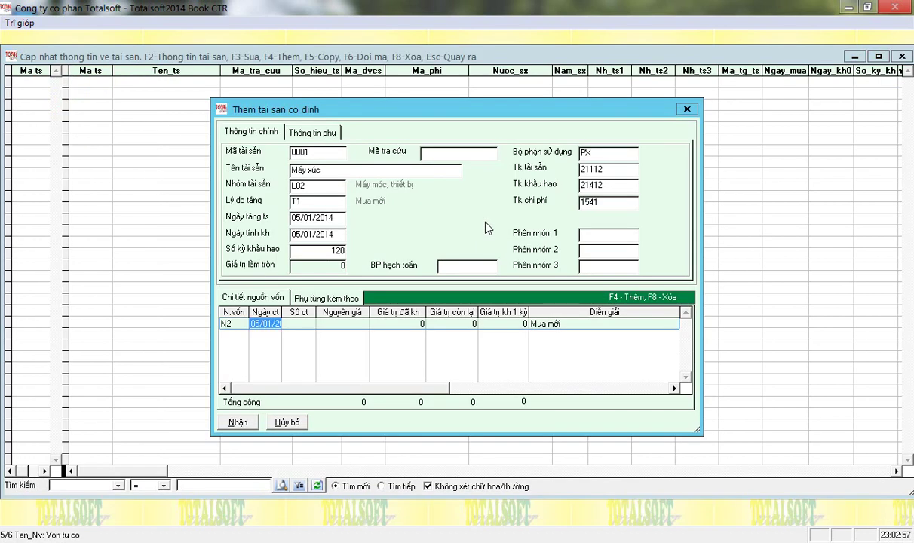
- Enter original cost 570 000 000 on the N2 line, giving 4 750 000 depreciation per period
{"action": "left_click_drag", "start_coordinate": [282, 311], "coordinate": [298, 312]}
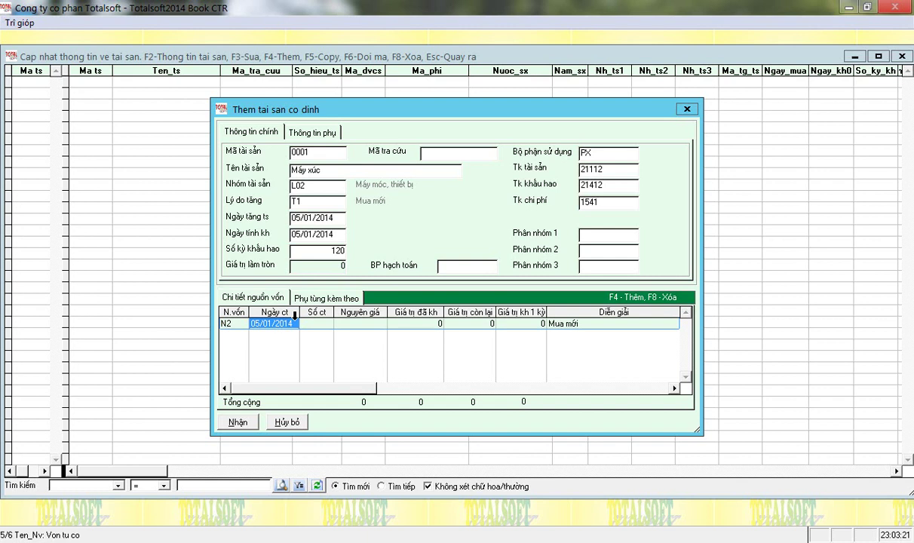
{"action": "key", "text": "Return"}
{"action": "key", "text": "Return"}
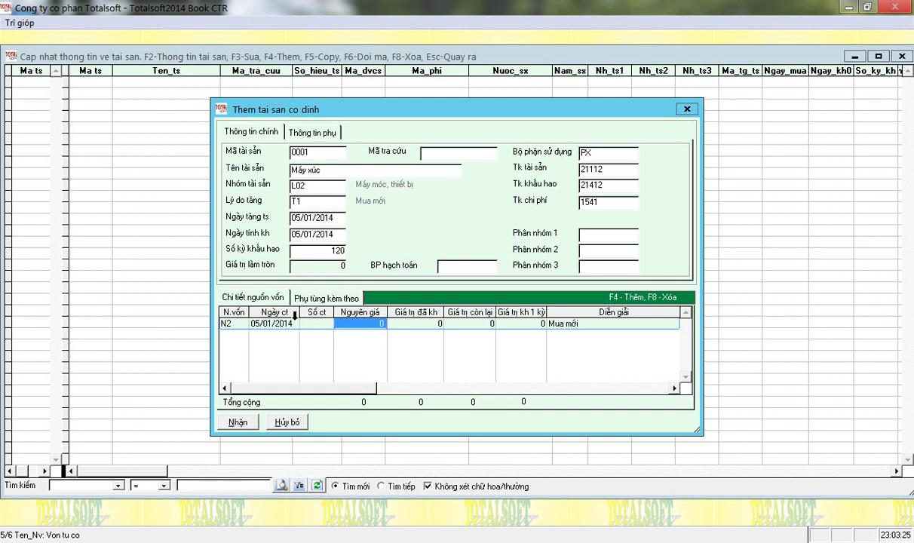
{"action": "type", "text": "5"}
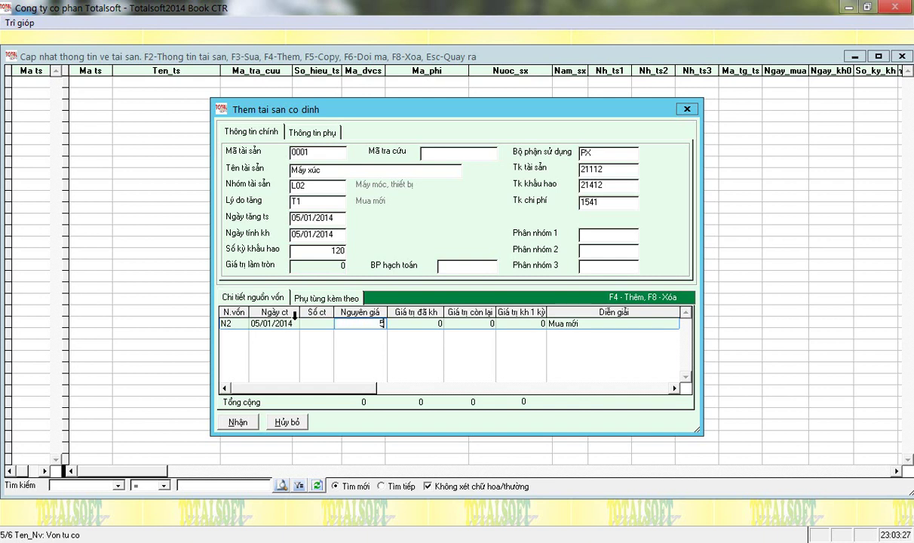
{"action": "type", "text": "70 000 000"}
{"action": "key", "text": "Return"}
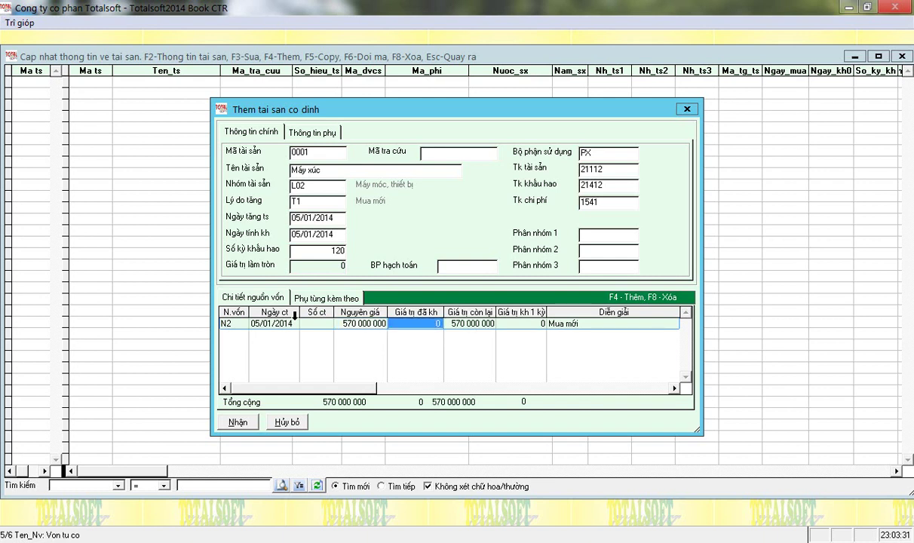
{"action": "key", "text": "Return"}
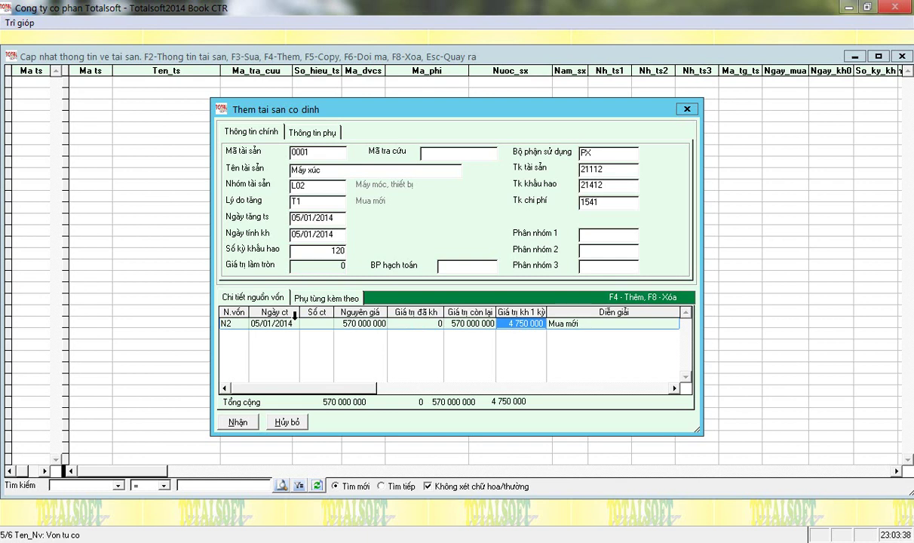
{"action": "key", "text": "Left"}
{"action": "key", "text": "Left"}
{"action": "key", "text": "Left"}
{"action": "key", "text": "Right"}
{"action": "key", "text": "Right"}
{"action": "key", "text": "Right"}
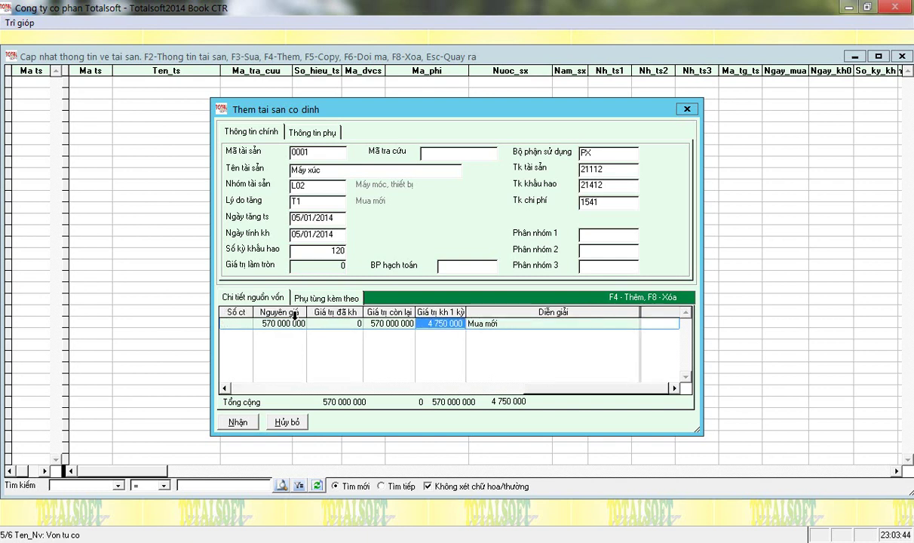
{"action": "key", "text": "Return"}
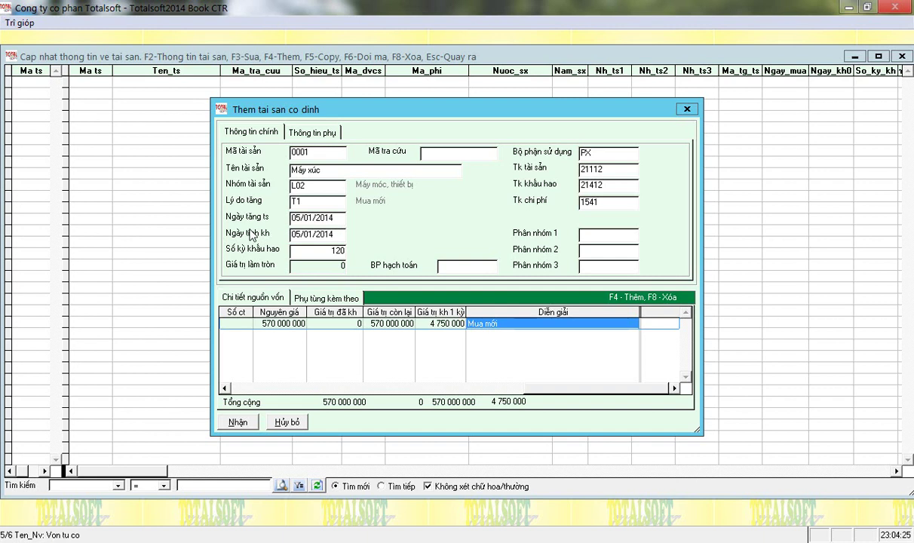
- Save asset Máy xúc and run fixed-asset depreciation for month 1/2014 across all assets
{"action": "left_click", "coordinate": [252, 424]}
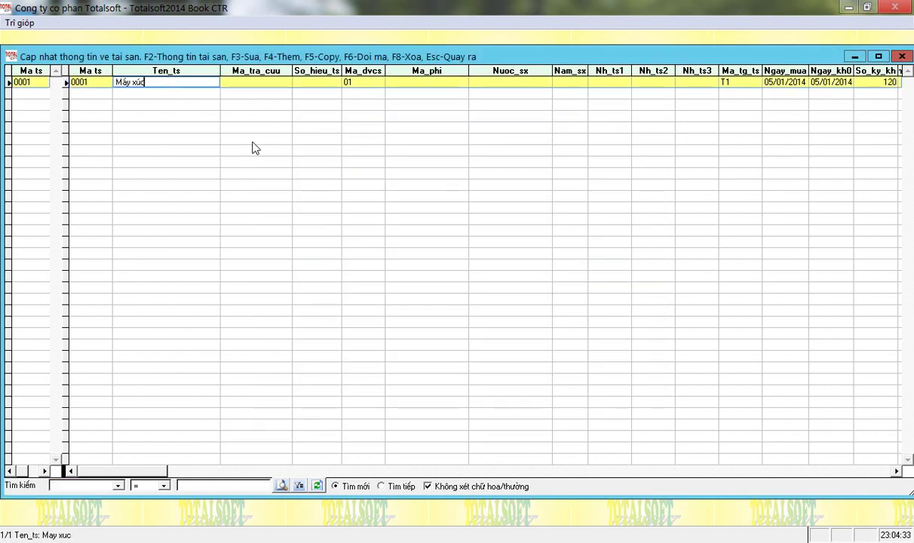
{"action": "key", "text": "Escape"}
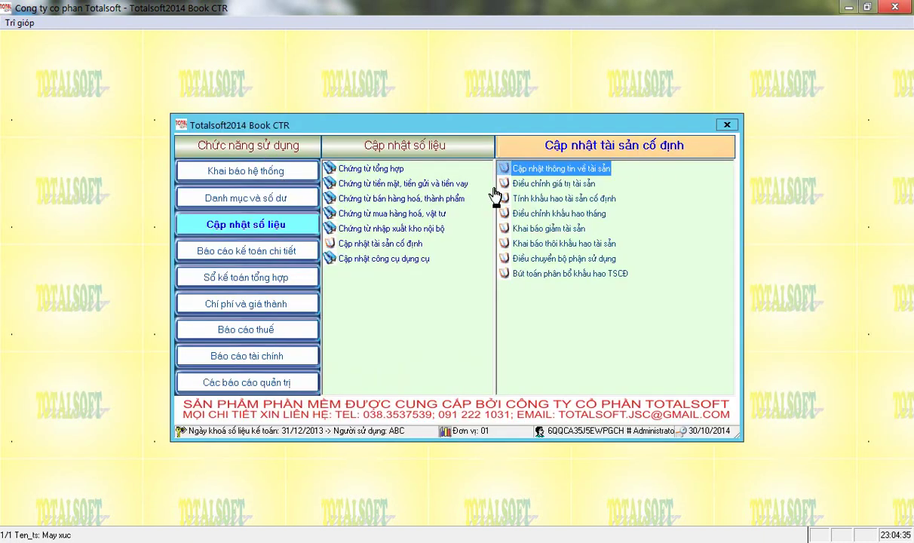
{"action": "left_click", "coordinate": [537, 199]}
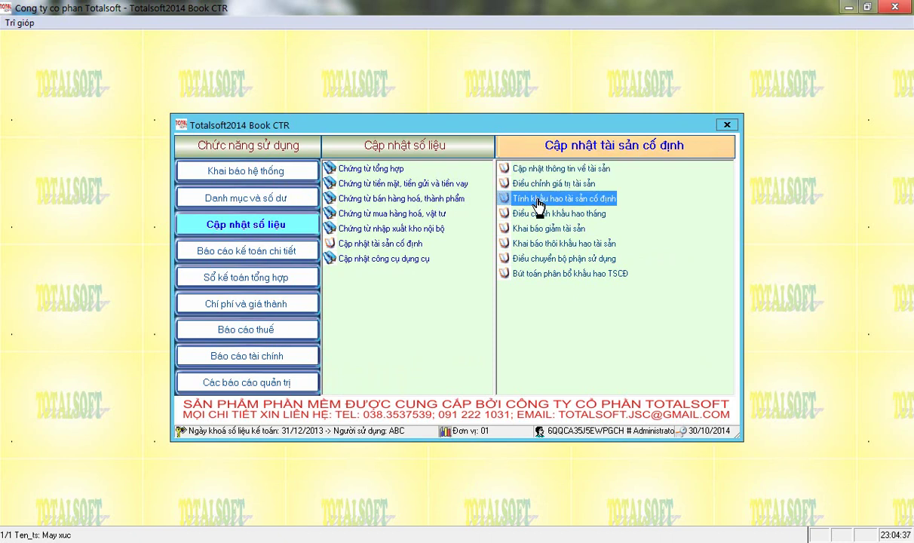
{"action": "left_click", "coordinate": [537, 202]}
{"action": "key", "text": "Return"}
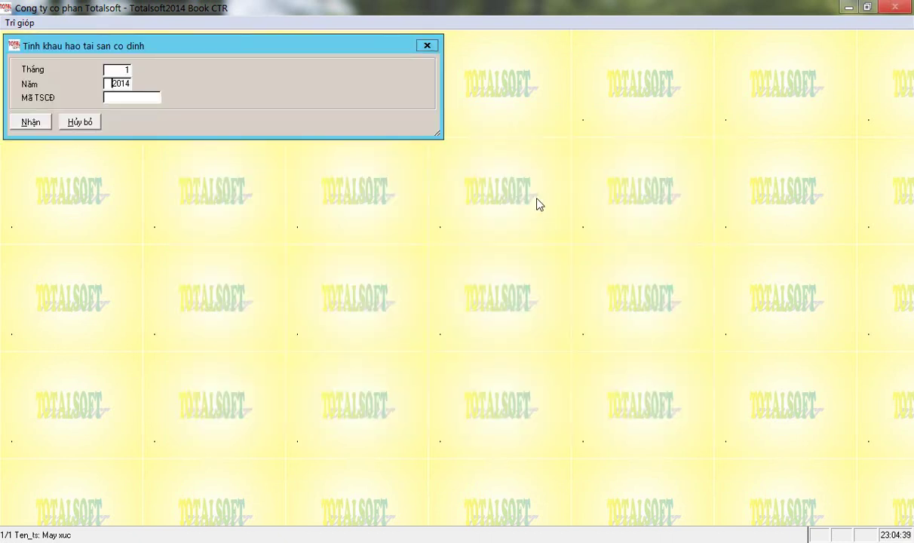
{"action": "key", "text": "Return"}
{"action": "key", "text": "Return"}
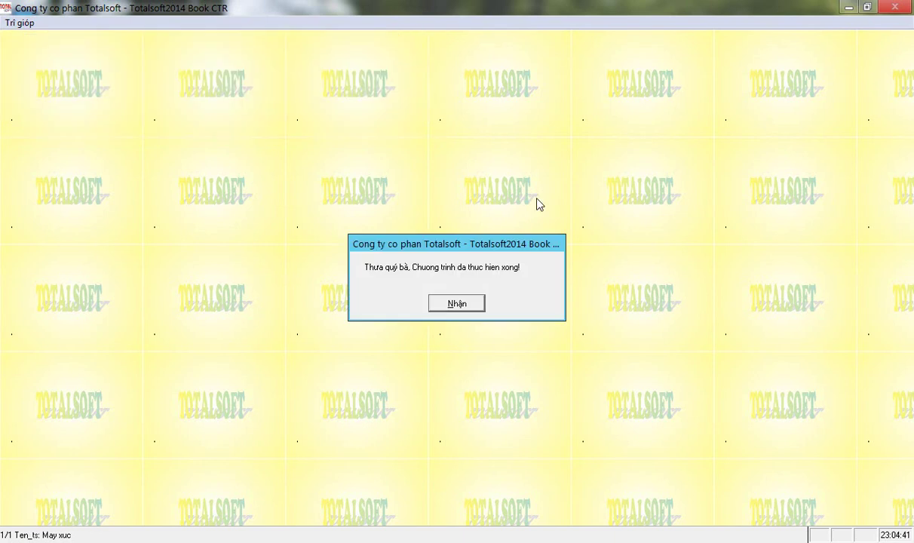
{"action": "left_click", "coordinate": [467, 305]}
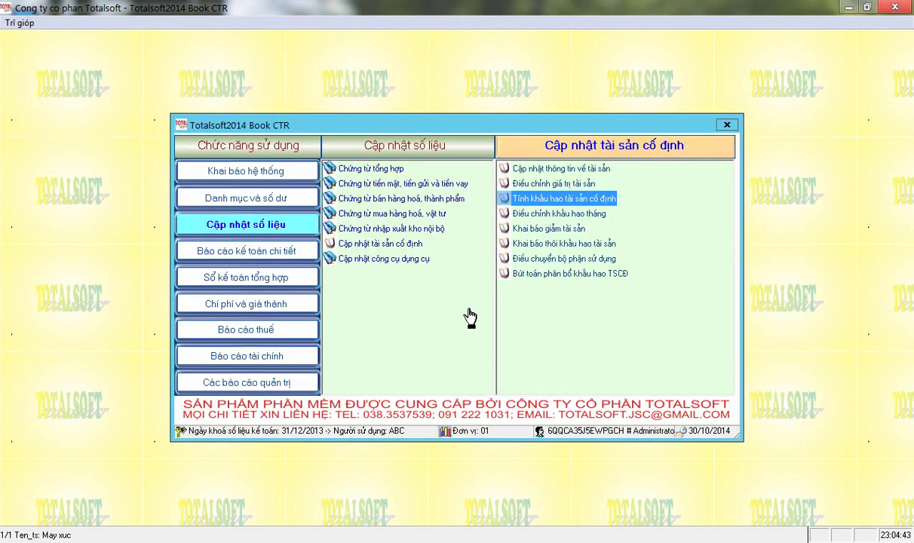
- Set up the depreciation calculation for month 2
{"action": "key", "text": "Return"}
{"action": "type", "text": "2"}
{"action": "key", "text": "Return"}
{"action": "key", "text": "Return"}
{"action": "key", "text": "Return"}
- Run month 2 depreciation and list the fixed-asset depreciation allocation reports
{"action": "left_click", "coordinate": [467, 313]}
{"action": "left_click", "coordinate": [265, 257]}
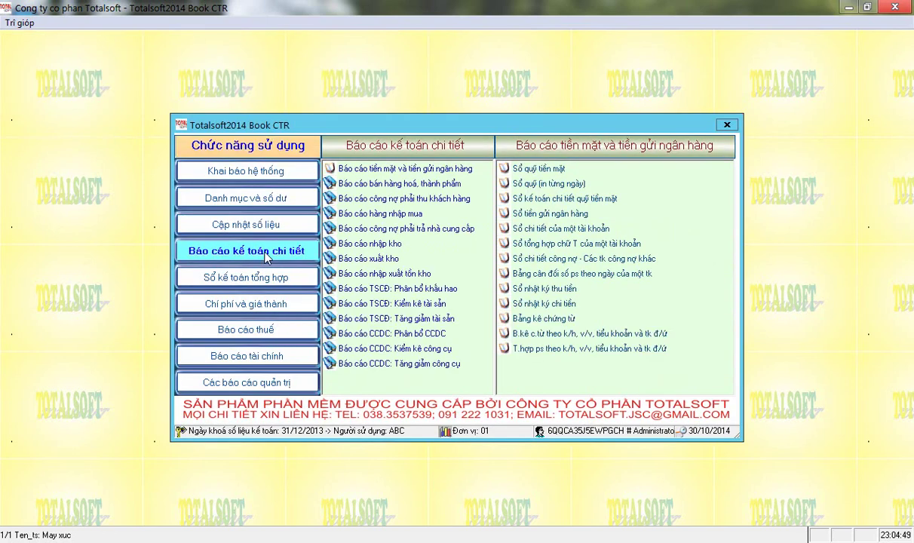
{"action": "left_click", "coordinate": [386, 293]}
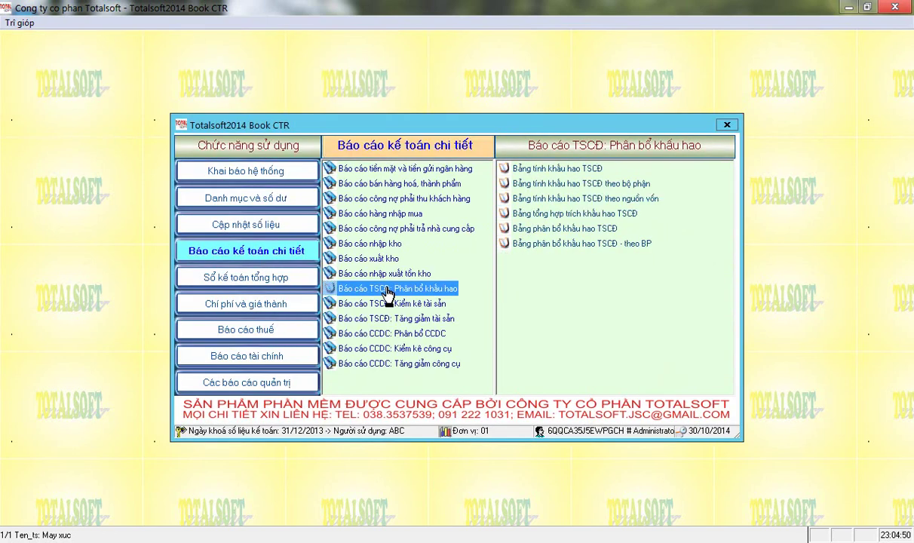
- View the period 2 depreciation table, confirming Máy xúc at 4 750 000 per period
{"action": "double_click", "coordinate": [541, 172]}
{"action": "type", "text": "2"}
{"action": "key", "text": "Return"}
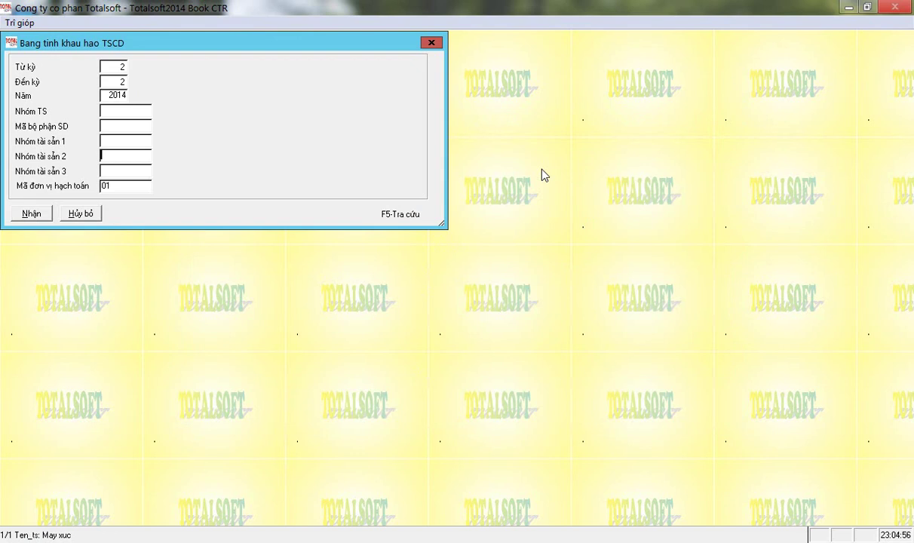
{"action": "key", "text": "Return"}
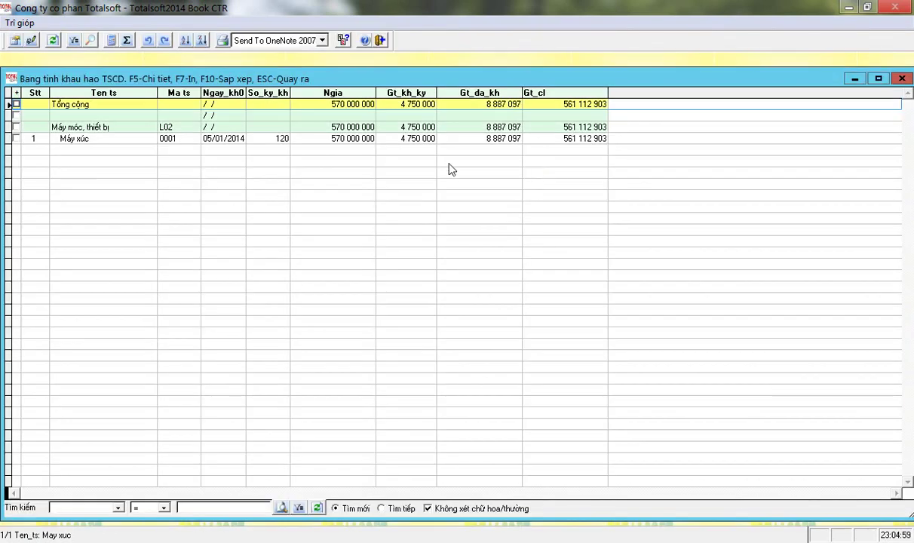
{"action": "left_click", "coordinate": [405, 138]}
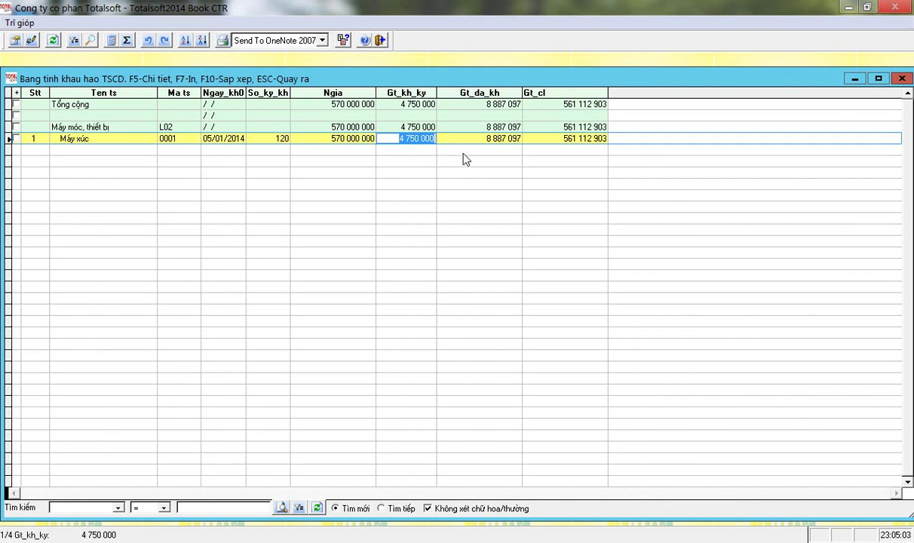
{"action": "key", "text": "Escape"}
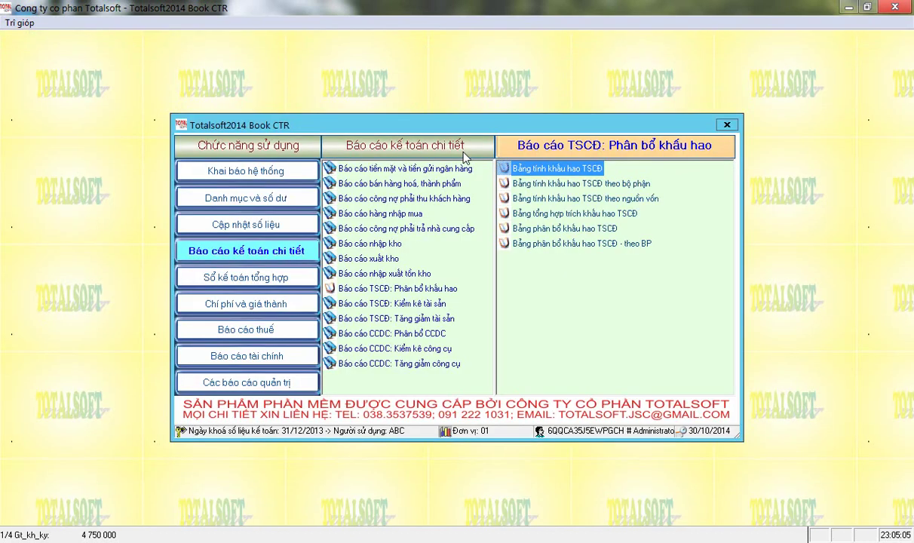
- Review the period 1 depreciation table: start date 05/01/2014, Máy xúc depreciation 4 137 097
{"action": "key", "text": "Return"}
{"action": "key", "text": "Return"}
{"action": "type", "text": "1"}
{"action": "key", "text": "Return"}
{"action": "key", "text": "Return"}
{"action": "key", "text": "Return"}
{"action": "key", "text": "Return"}
{"action": "key", "text": "Return"}
{"action": "key", "text": "Return"}
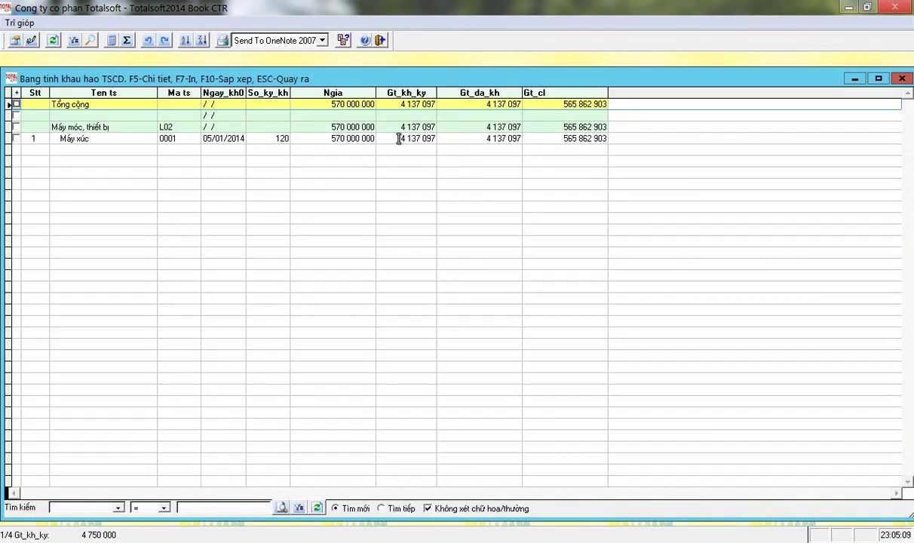
{"action": "left_click", "coordinate": [402, 138]}
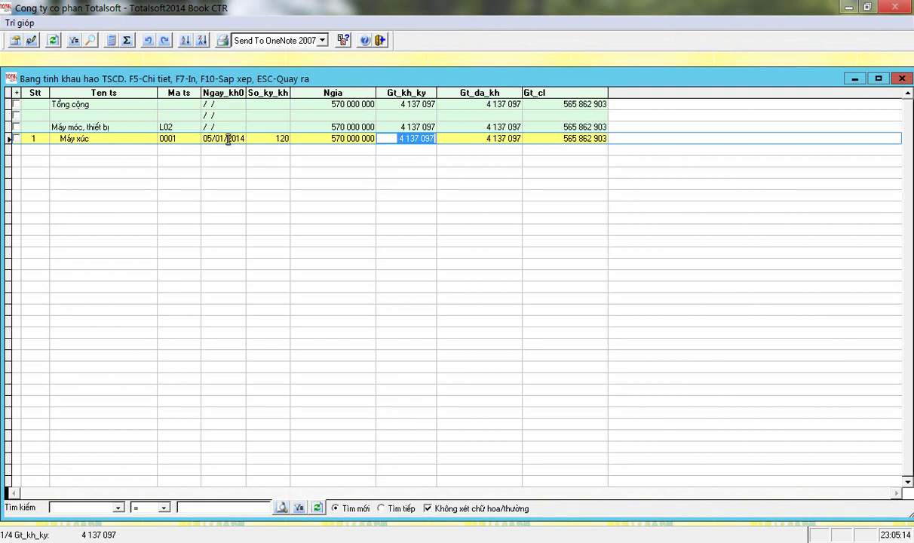
{"action": "left_click_drag", "start_coordinate": [243, 91], "coordinate": [253, 92]}
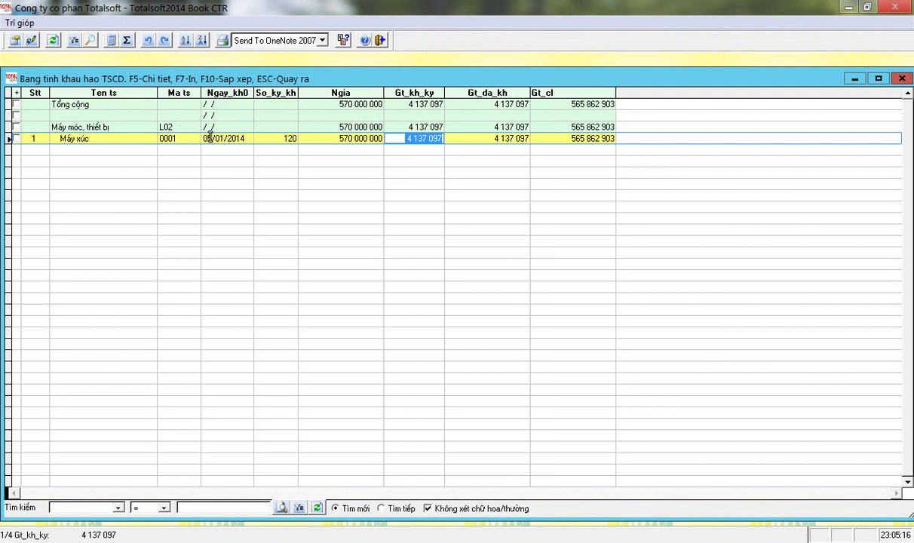
{"action": "left_click", "coordinate": [206, 138]}
{"action": "left_click_drag", "start_coordinate": [206, 138], "coordinate": [250, 138]}
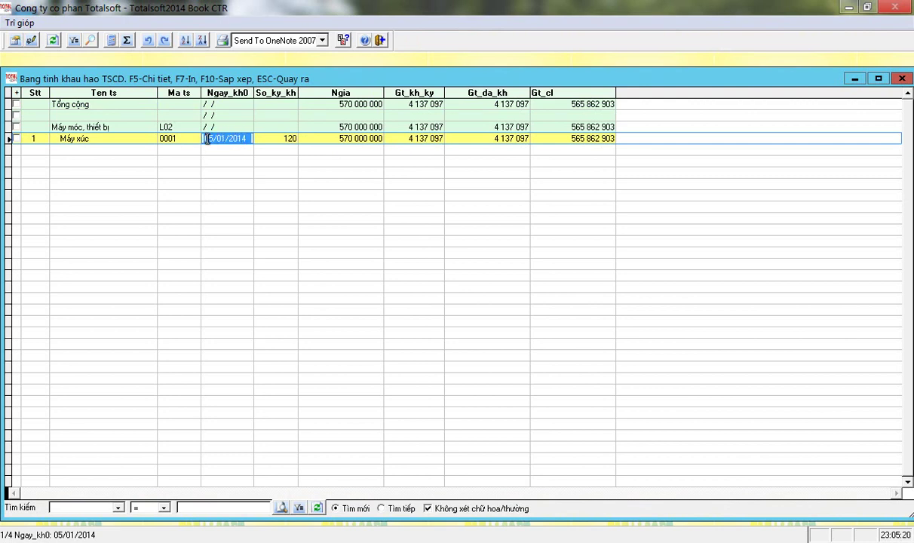
{"action": "left_click_drag", "start_coordinate": [206, 139], "coordinate": [242, 142]}
{"action": "left_click", "coordinate": [396, 138]}
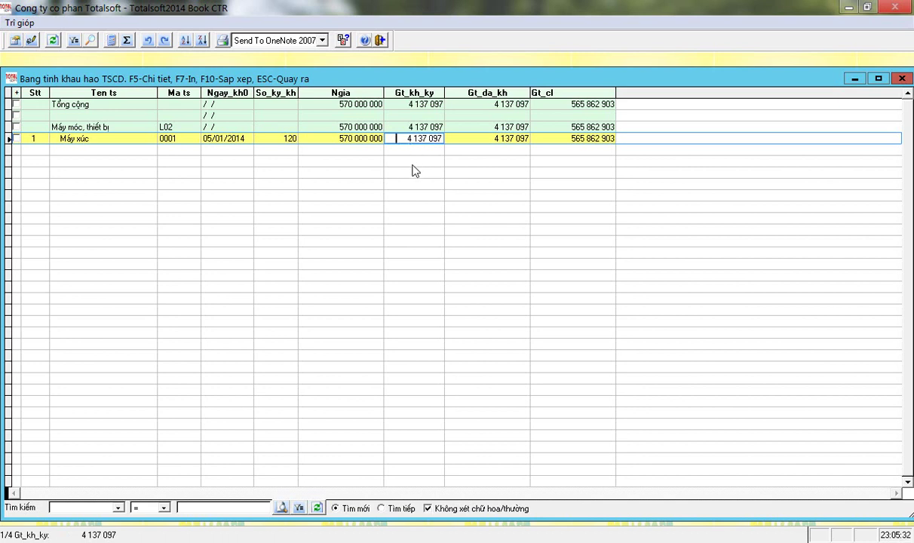
{"action": "left_click_drag", "start_coordinate": [386, 138], "coordinate": [452, 151]}
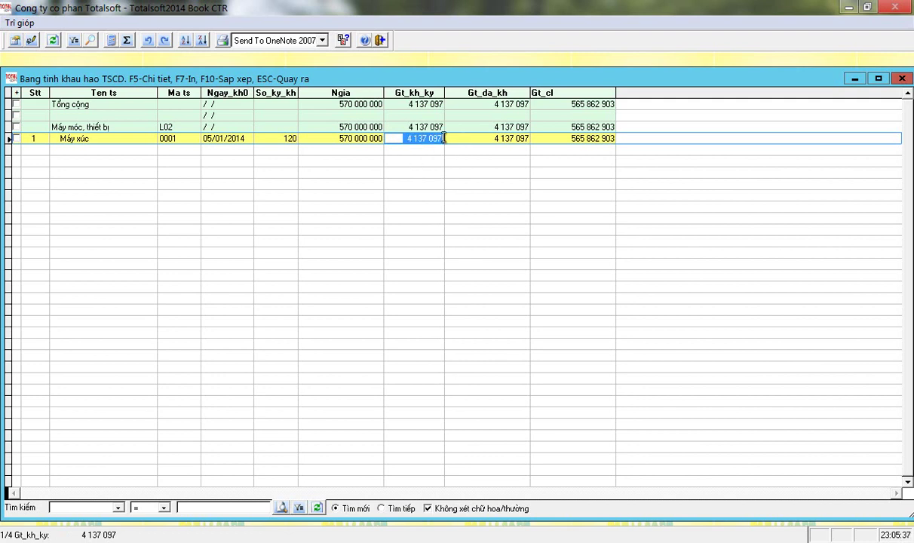
{"action": "left_click", "coordinate": [402, 126]}
{"action": "left_click_drag", "start_coordinate": [401, 126], "coordinate": [458, 138]}
{"action": "key", "text": "Escape"}
- Regenerate the period 2 table, check the 4 750 000 value, and bring up printing
{"action": "double_click", "coordinate": [550, 168]}
{"action": "key", "text": "Return"}
{"action": "key", "text": "Return"}
{"action": "key", "text": "Return"}
{"action": "key", "text": "Return"}
{"action": "left_click", "coordinate": [381, 138]}
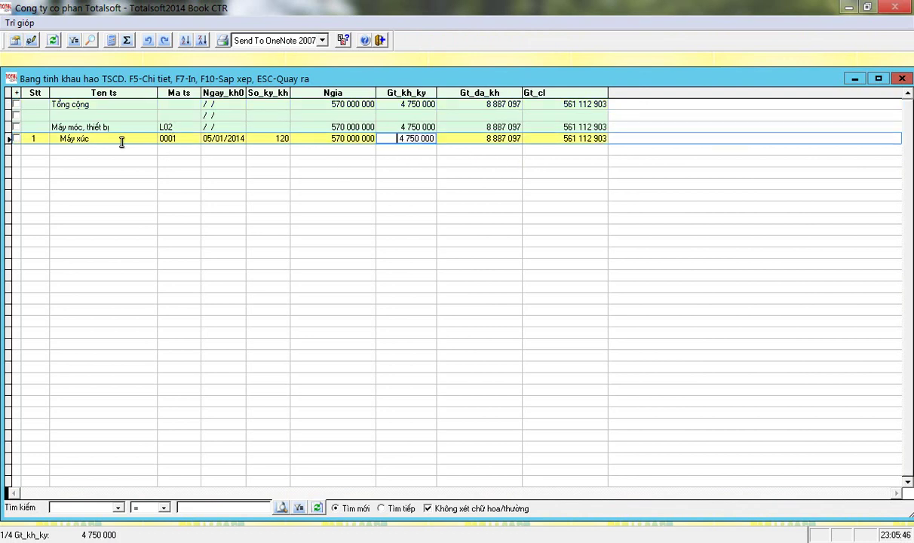
{"action": "left_click_drag", "start_coordinate": [404, 139], "coordinate": [474, 137]}
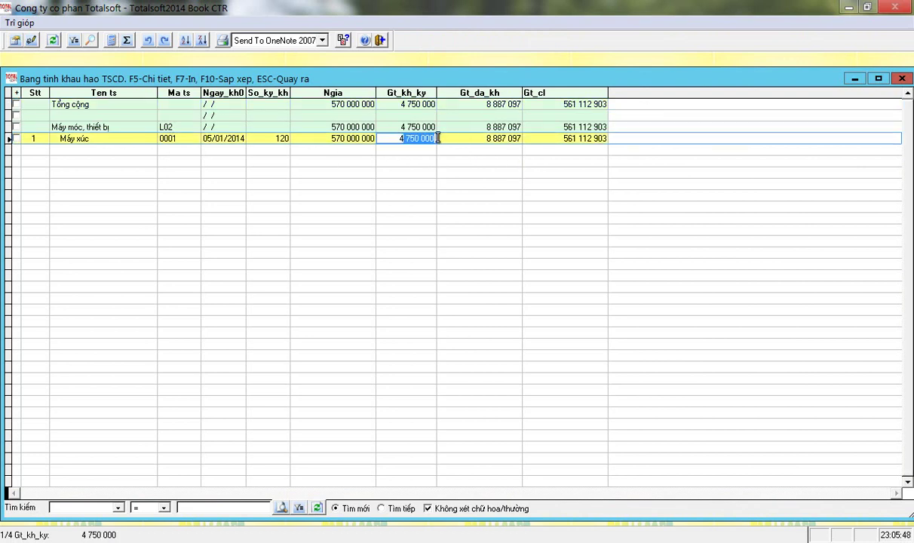
{"action": "left_click", "coordinate": [222, 41]}
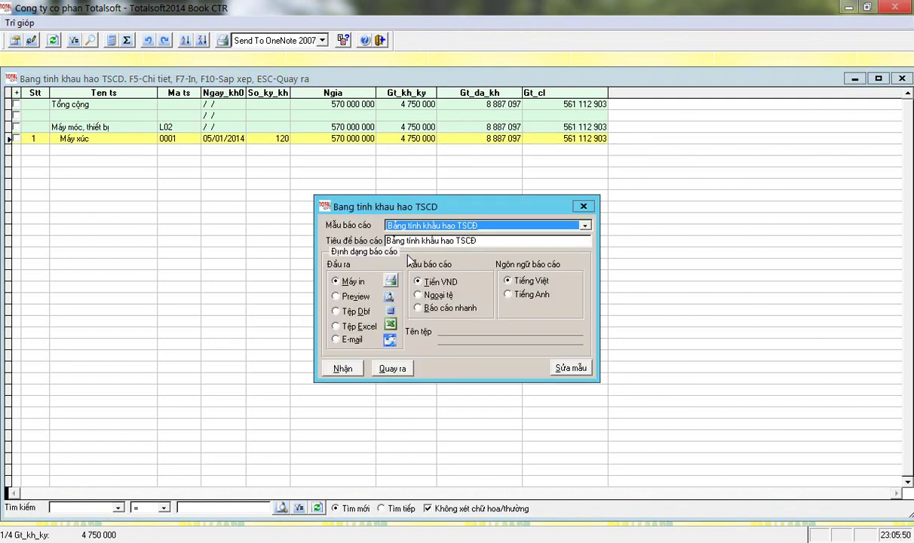
- Print the depreciation table, dismiss the fatal error, and relaunch the program past the trial notice
{"action": "left_click", "coordinate": [352, 373]}
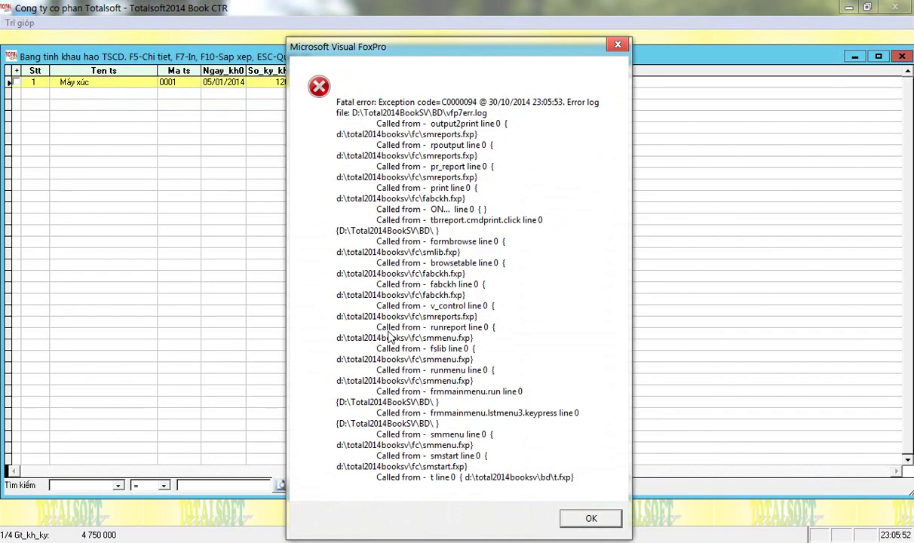
{"action": "left_click", "coordinate": [591, 520]}
{"action": "double_click", "coordinate": [34, 399]}
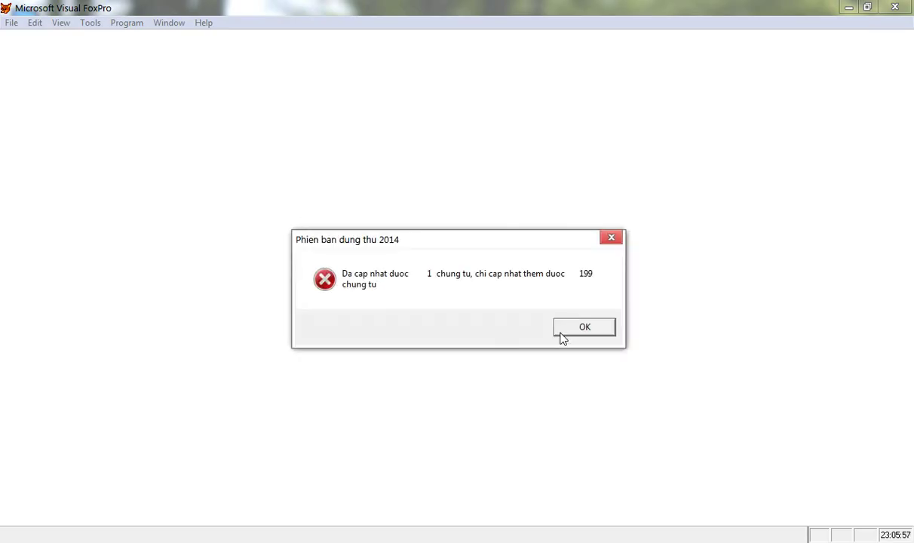
{"action": "left_click", "coordinate": [562, 332]}
- Log in with the user password and navigate to Báo cáo TSCĐ: Phân bổ khấu hao
{"action": "type", "text": "ABC"}
{"action": "key", "text": "Return"}
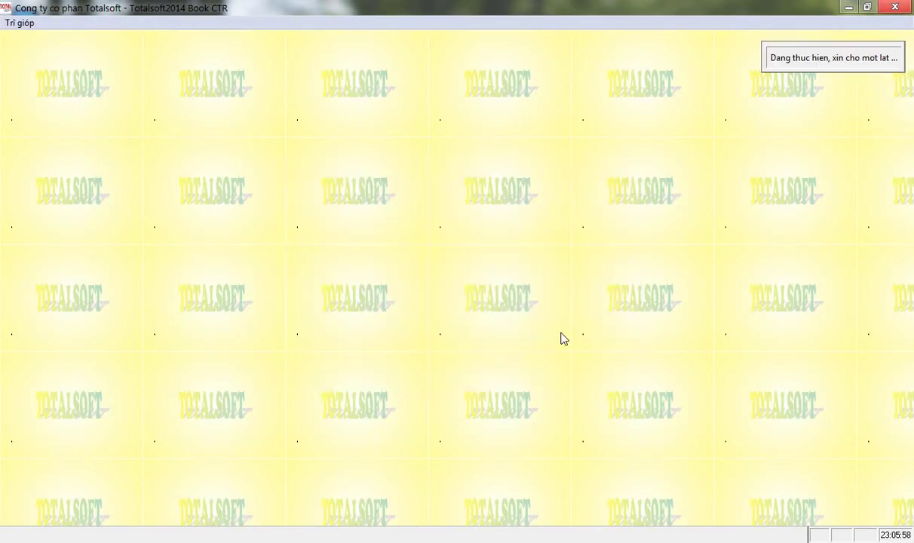
{"action": "key", "text": "Down"}
{"action": "key", "text": "Down"}
{"action": "key", "text": "Down"}
{"action": "key", "text": "Up"}
{"action": "key", "text": "Right"}
{"action": "key", "text": "Left"}
{"action": "key", "text": "Down"}
{"action": "key", "text": "Right"}
{"action": "key", "text": "Down"}
{"action": "key", "text": "Down"}
{"action": "key", "text": "Down"}
{"action": "key", "text": "Down"}
{"action": "key", "text": "Down"}
{"action": "key", "text": "Down"}
{"action": "key", "text": "Down"}
{"action": "key", "text": "Down"}
{"action": "key", "text": "Down"}
{"action": "key", "text": "Up"}
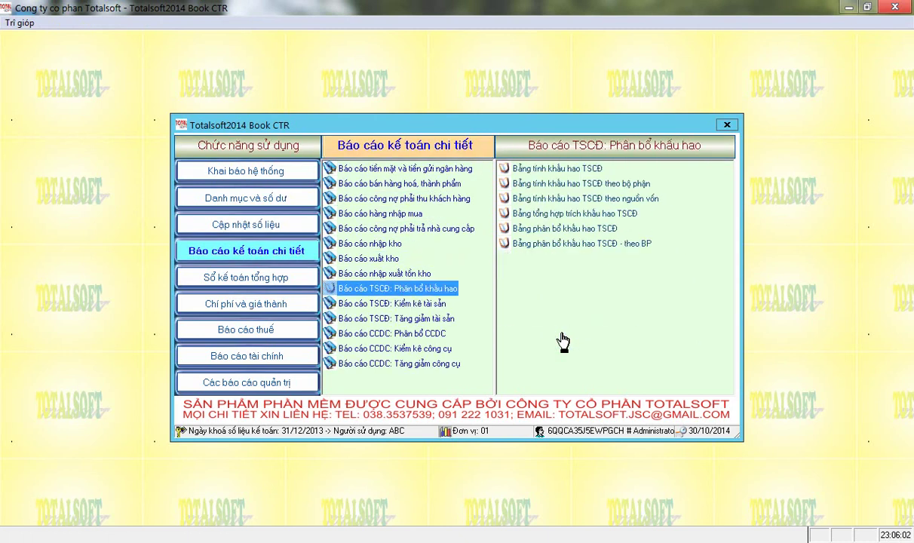
{"action": "key", "text": "Right"}
{"action": "key", "text": "Return"}
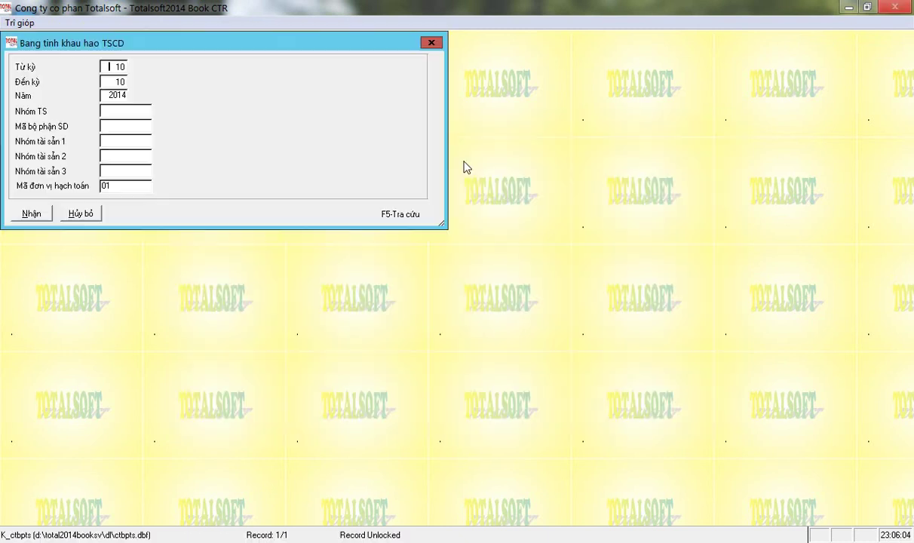
{"action": "type", "text": "2"}
{"action": "key", "text": "Return"}
{"action": "type", "text": "2"}
{"action": "key", "text": "Return"}
{"action": "key", "text": "Return"}
{"action": "key", "text": "Return"}
{"action": "key", "text": "Return"}
{"action": "key", "text": "Return"}
{"action": "key", "text": "Return"}
{"action": "key", "text": "Return"}
{"action": "key", "text": "Return"}
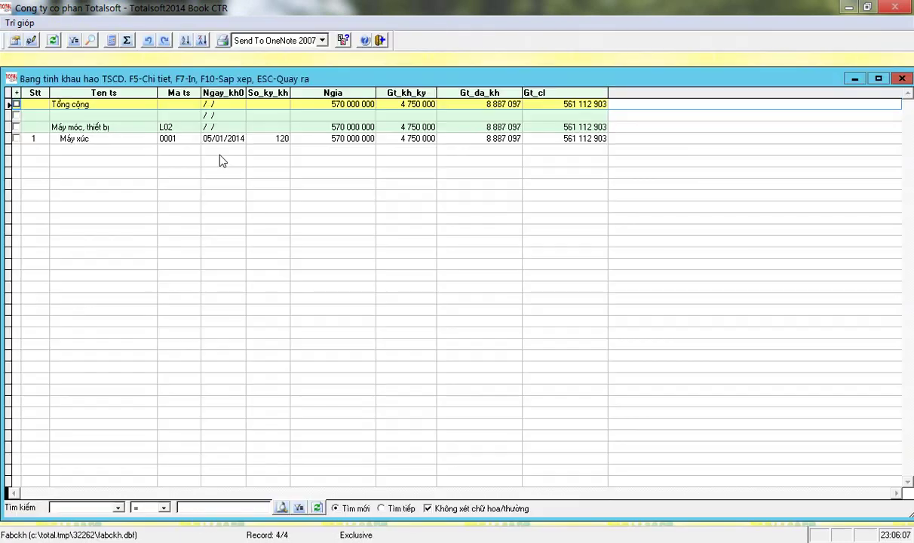
{"action": "left_click", "coordinate": [295, 138]}
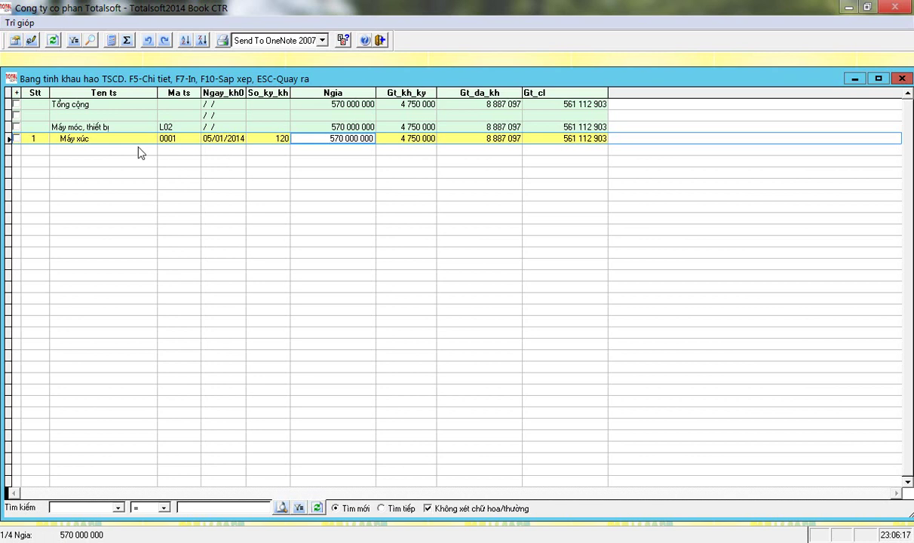
{"action": "key", "text": "Escape"}
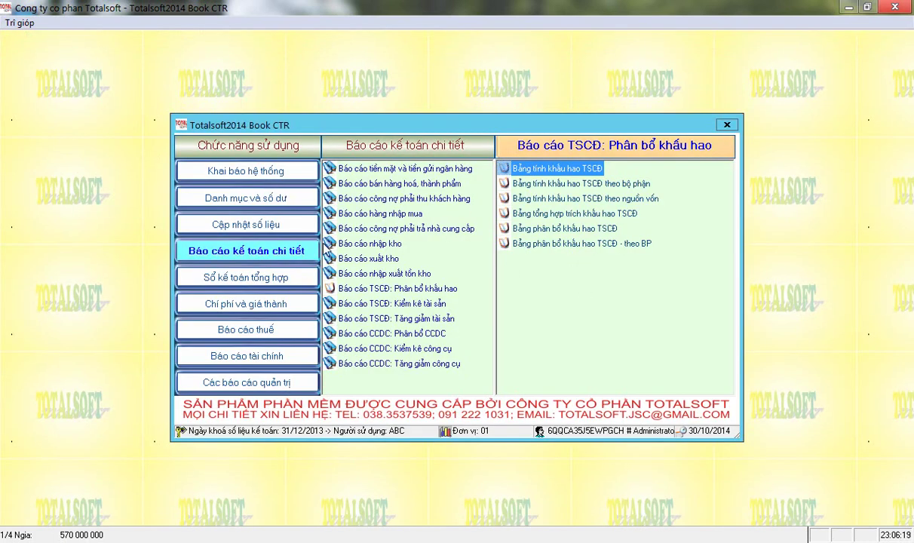
- Open Điều chỉnh khấu hao tháng under Cập nhật số liệu > Cập nhật tài sản cố định
{"action": "left_click", "coordinate": [265, 230]}
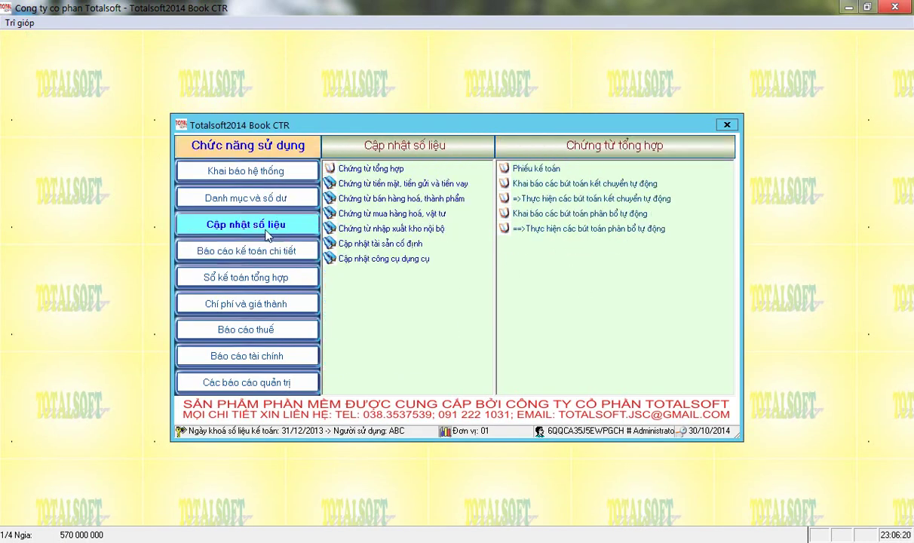
{"action": "left_click", "coordinate": [382, 245]}
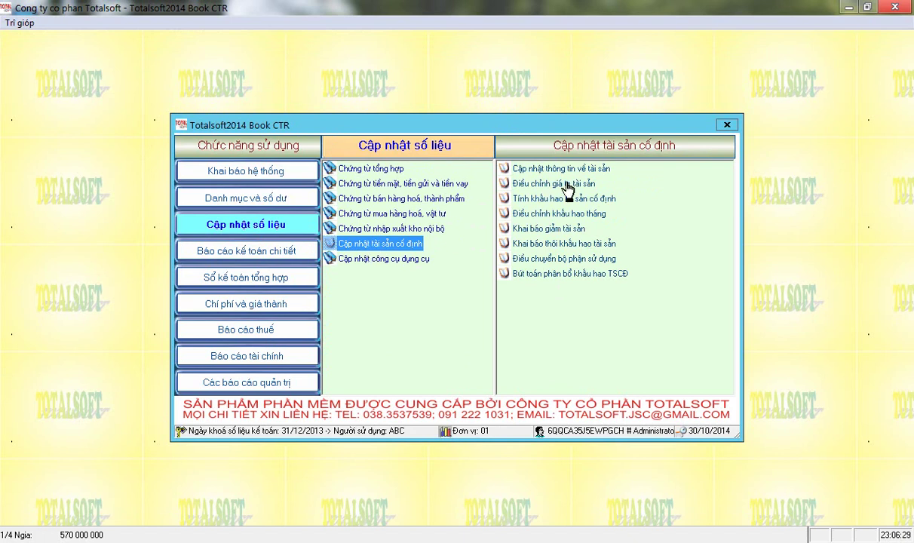
{"action": "left_click", "coordinate": [540, 216]}
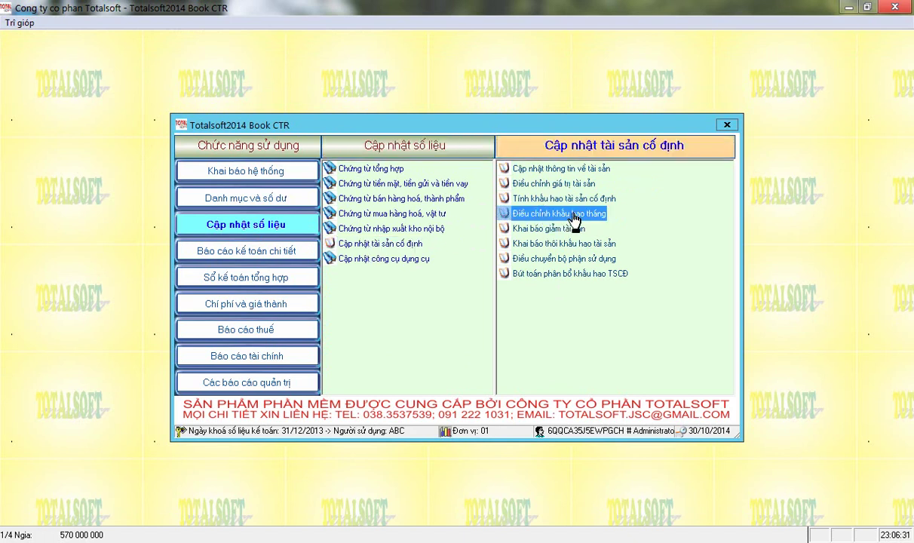
{"action": "double_click", "coordinate": [575, 217]}
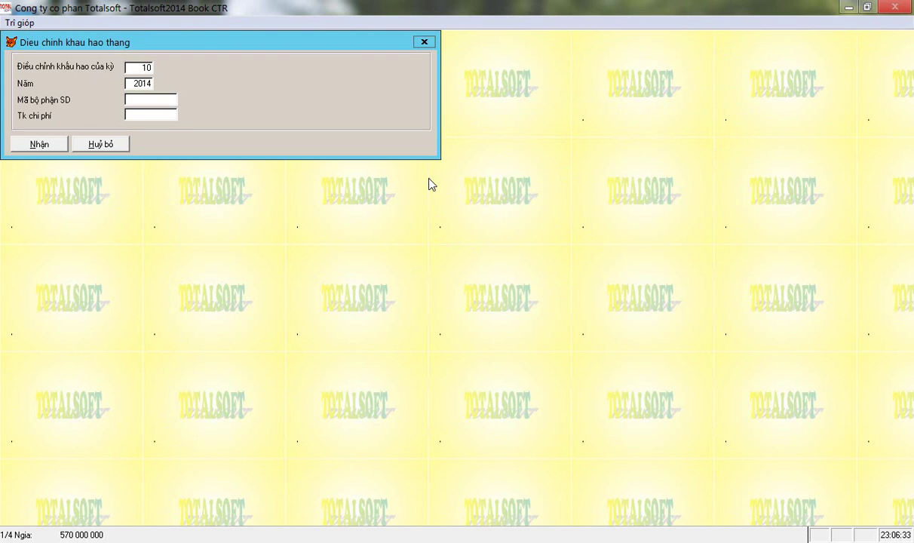
- Change asset 0001 Máy xúc's period depreciation to 4 500 000, confirm, and exit to the menu
{"action": "key", "text": "Return"}
{"action": "key", "text": "Return"}
{"action": "key", "text": "Return"}
{"action": "key", "text": "Return"}
{"action": "key", "text": "Return"}
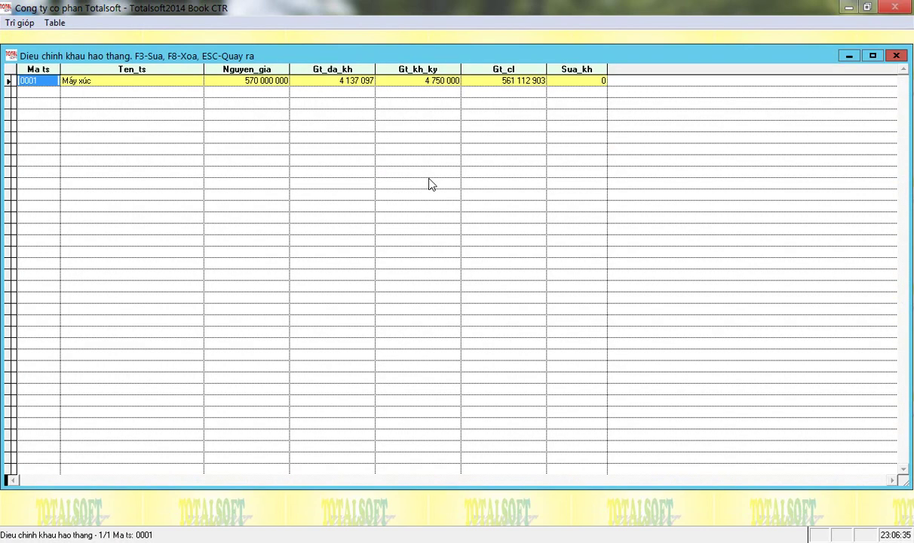
{"action": "key", "text": "Right"}
{"action": "key", "text": "Right"}
{"action": "key", "text": "Right"}
{"action": "key", "text": "Right"}
{"action": "key", "text": "Left"}
{"action": "key", "text": "Left"}
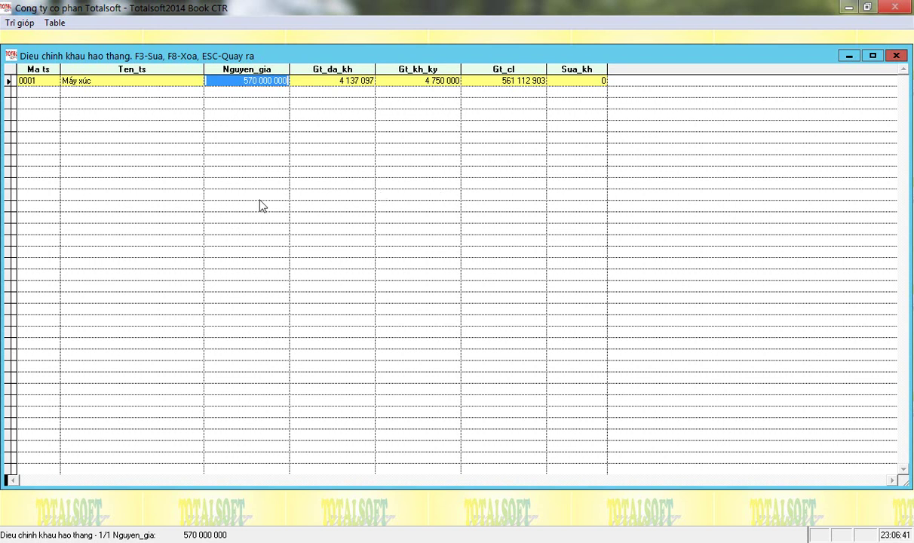
{"action": "left_click", "coordinate": [94, 81]}
{"action": "key", "text": "F3"}
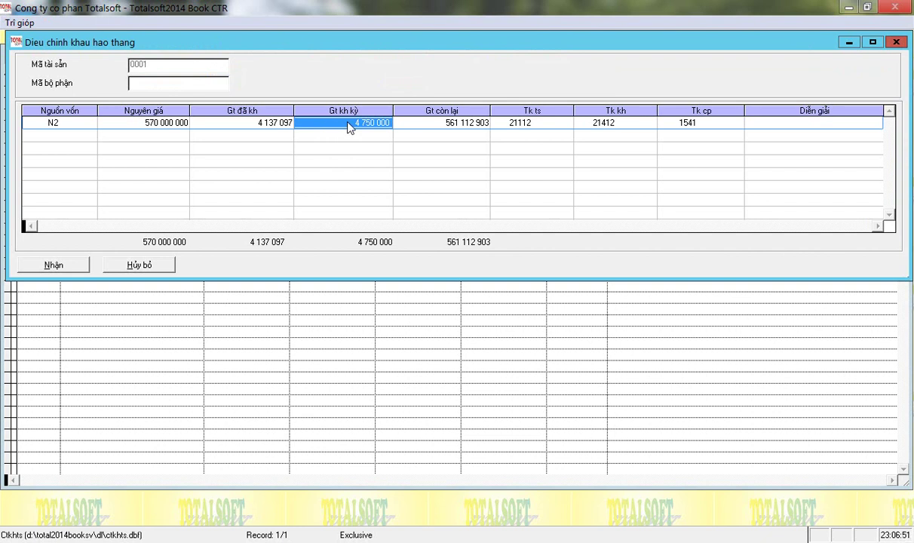
{"action": "type", "text": "45"}
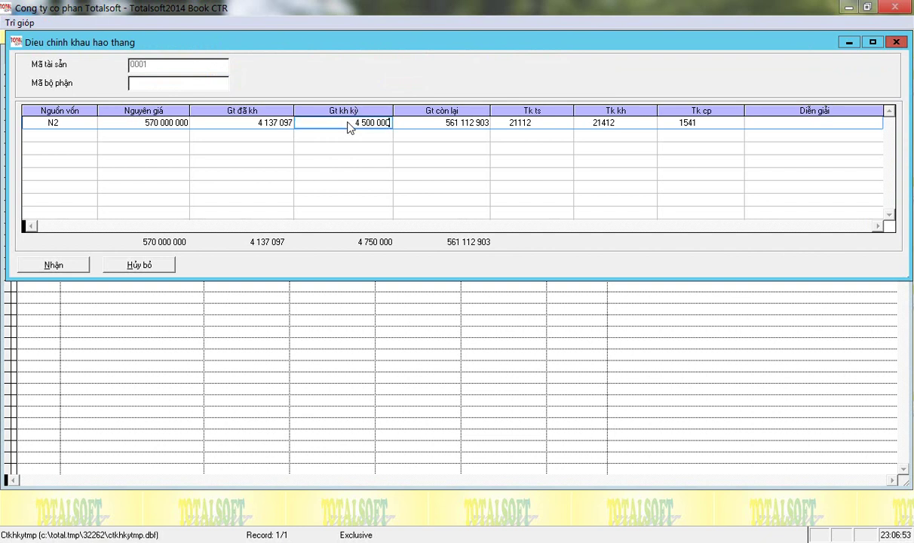
{"action": "key", "text": "Return"}
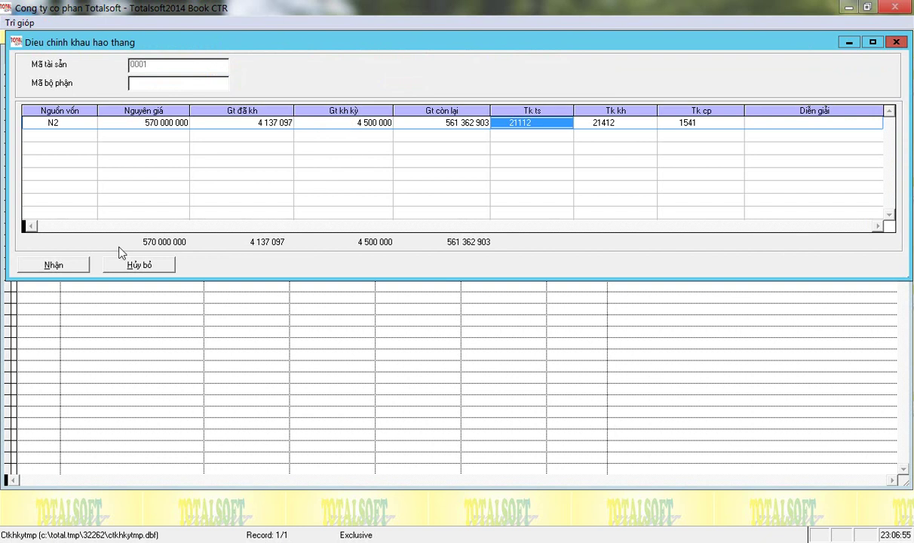
{"action": "left_click", "coordinate": [70, 268]}
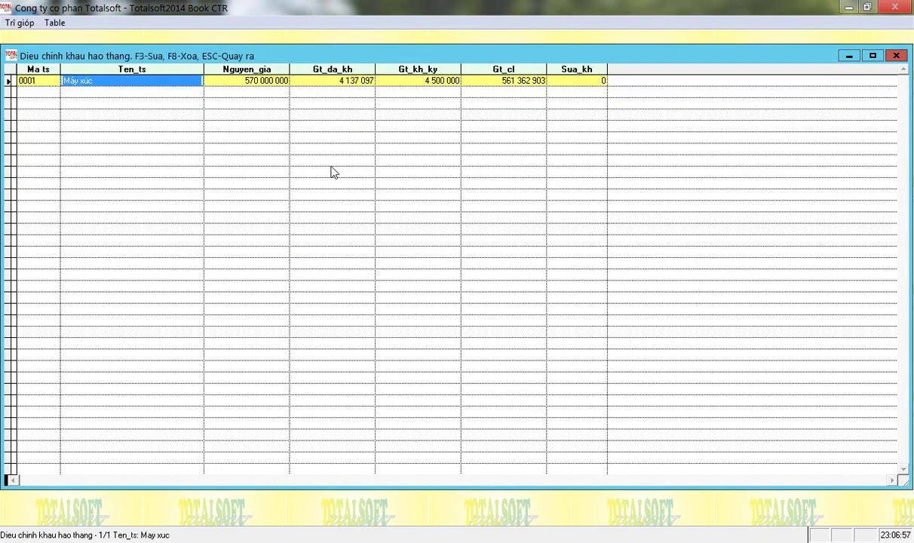
{"action": "key", "text": "Escape"}
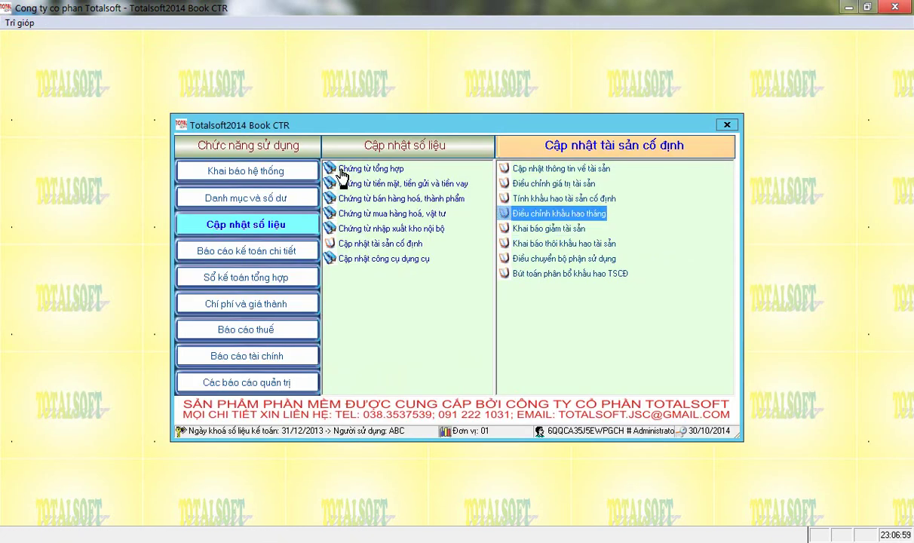
{"action": "key", "text": "Up"}
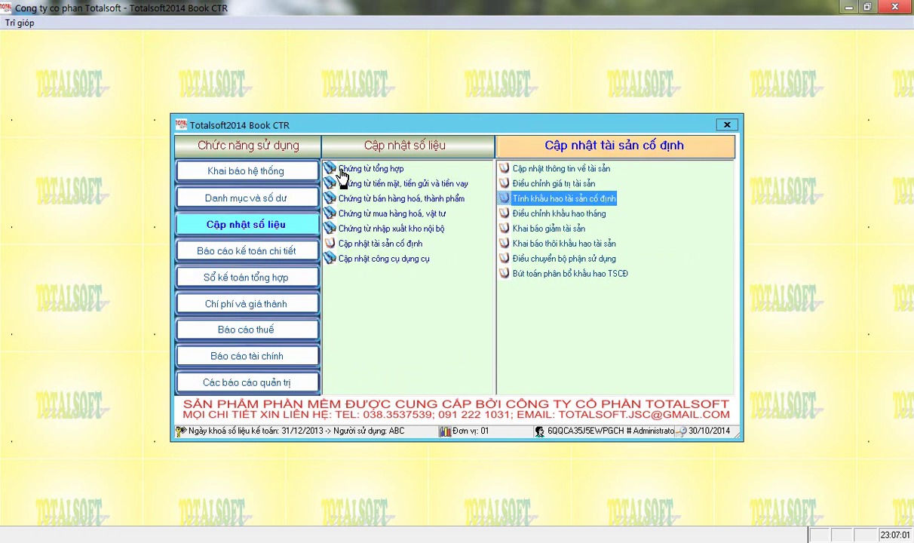
{"action": "key", "text": "Down"}
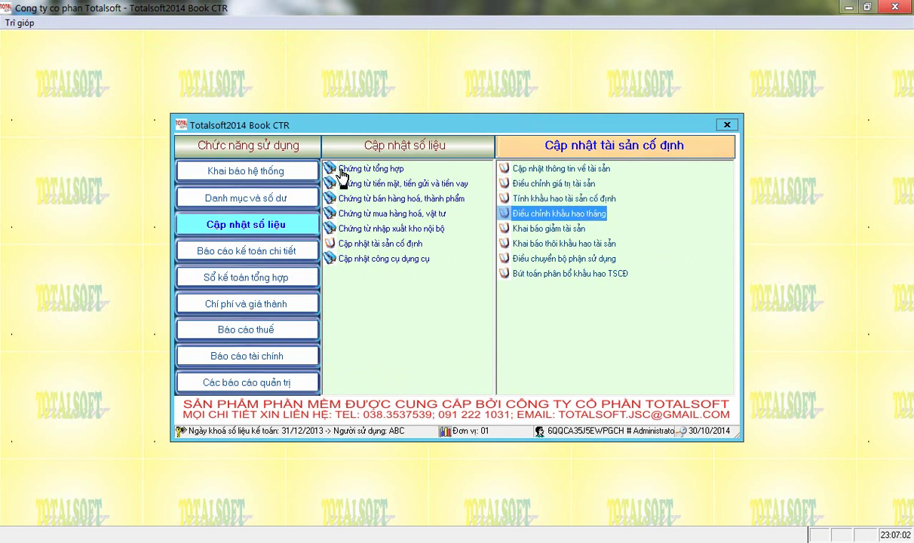
{"action": "key", "text": "Return"}
{"action": "key", "text": "Return"}
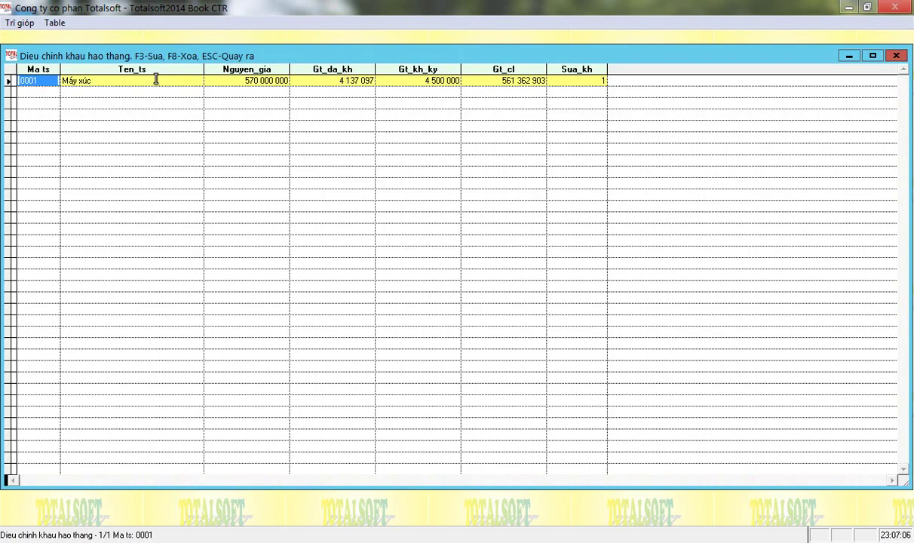
{"action": "left_click", "coordinate": [583, 79]}
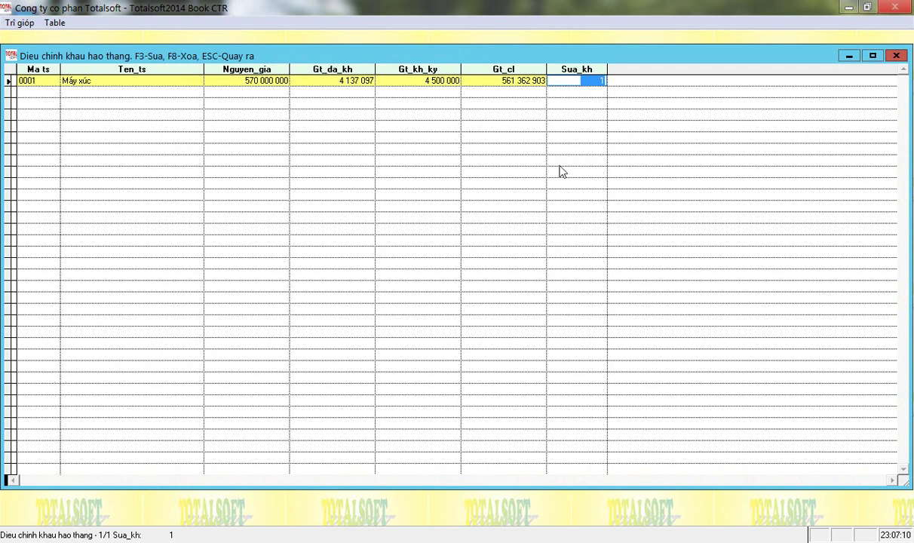
{"action": "key", "text": "Escape"}
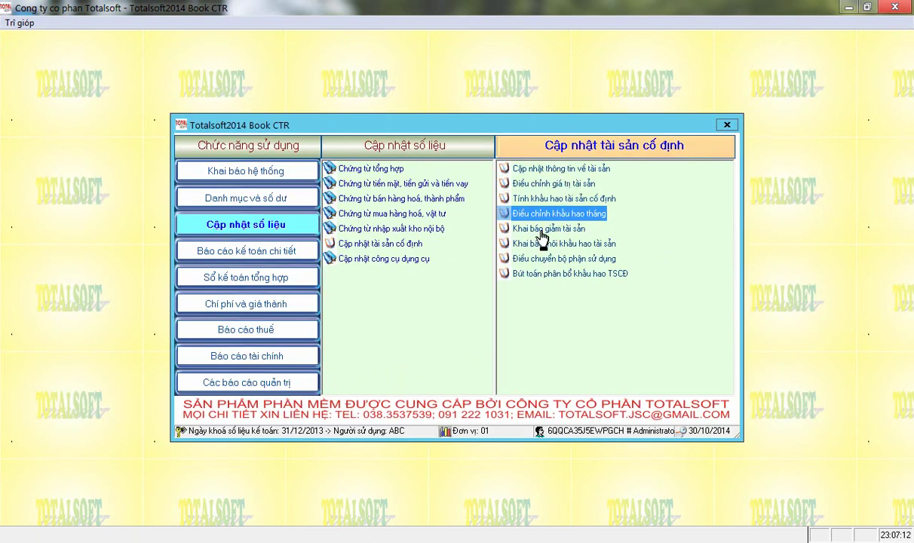
- Open the asset decrease declaration list, then start and cancel a new decrease entry
{"action": "left_click", "coordinate": [541, 233]}
{"action": "left_click", "coordinate": [540, 232]}
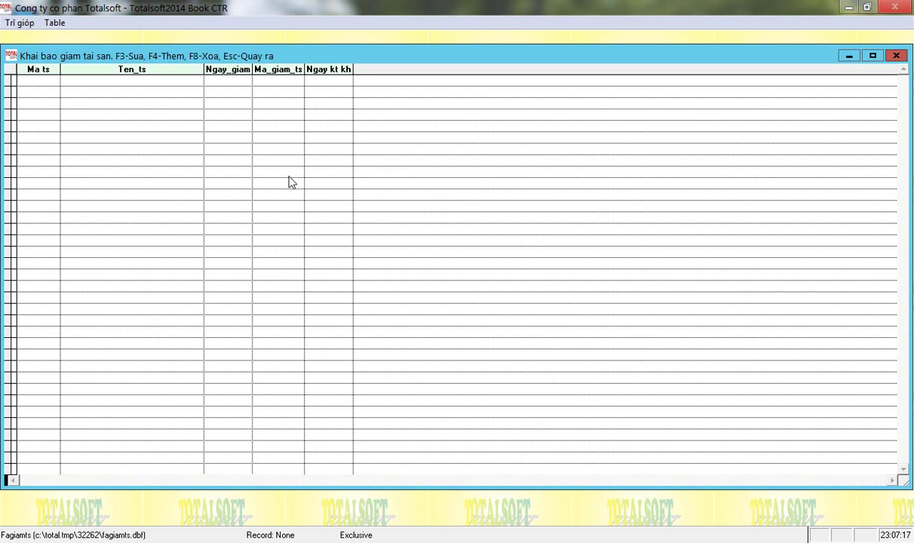
{"action": "key", "text": "F4"}
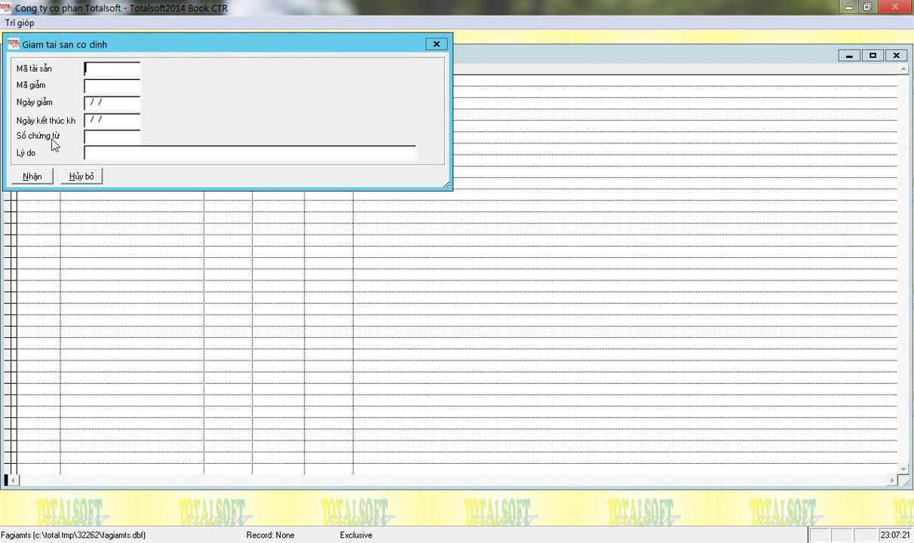
{"action": "key", "text": "Escape"}
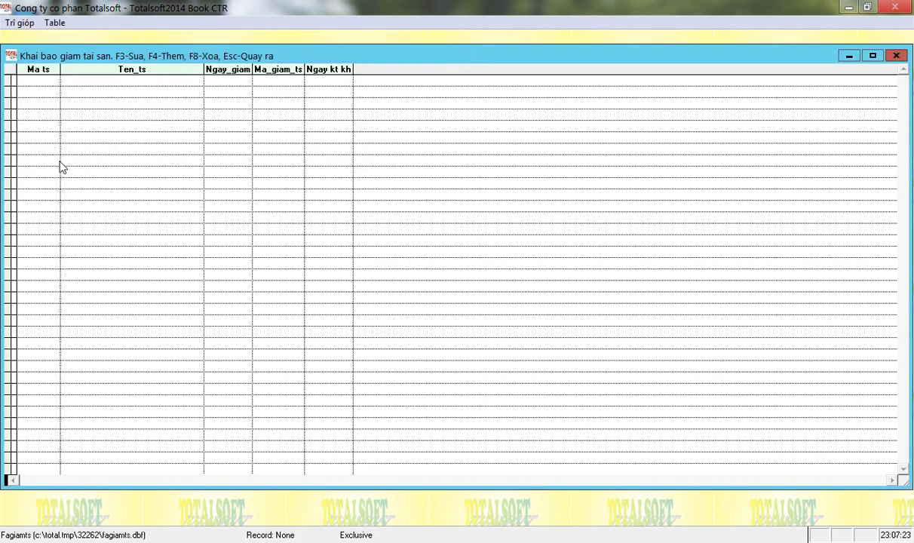
{"action": "key", "text": "Escape"}
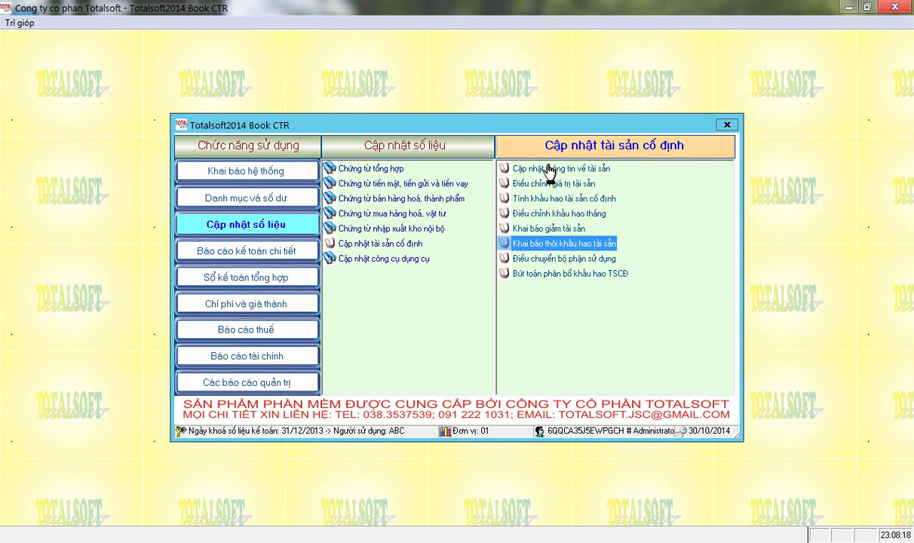
- Browse the fixed-asset allocation, inventory and increase/decrease report lists, then return to data update
{"action": "left_click", "coordinate": [543, 200]}
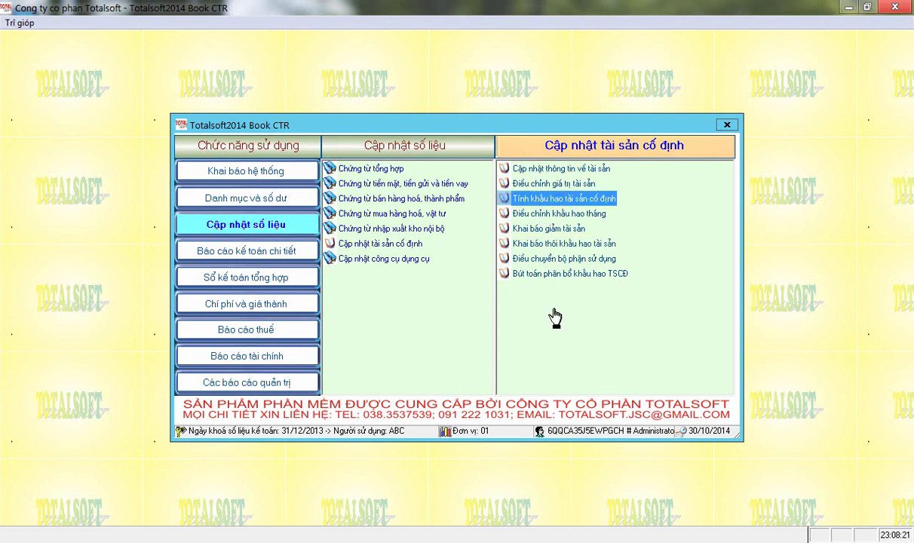
{"action": "left_click", "coordinate": [270, 260]}
{"action": "left_click", "coordinate": [381, 288]}
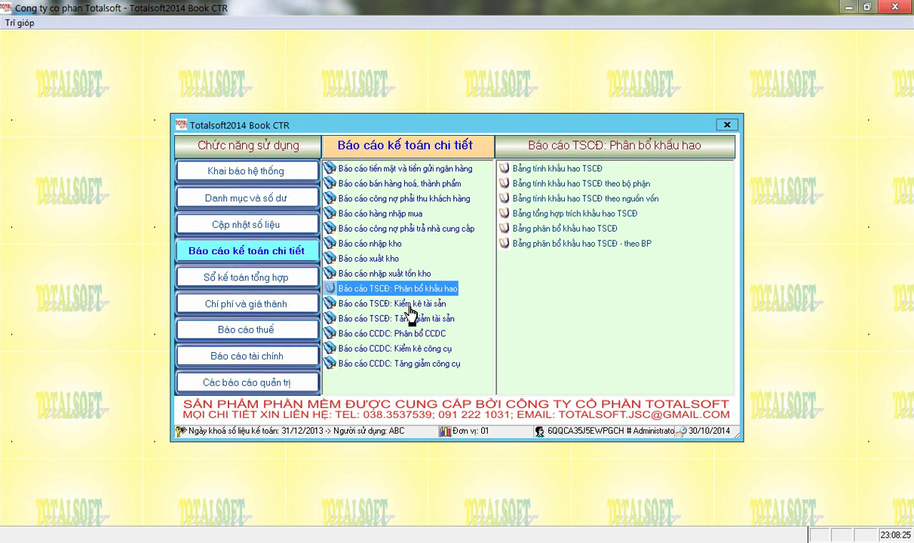
{"action": "left_click", "coordinate": [398, 305]}
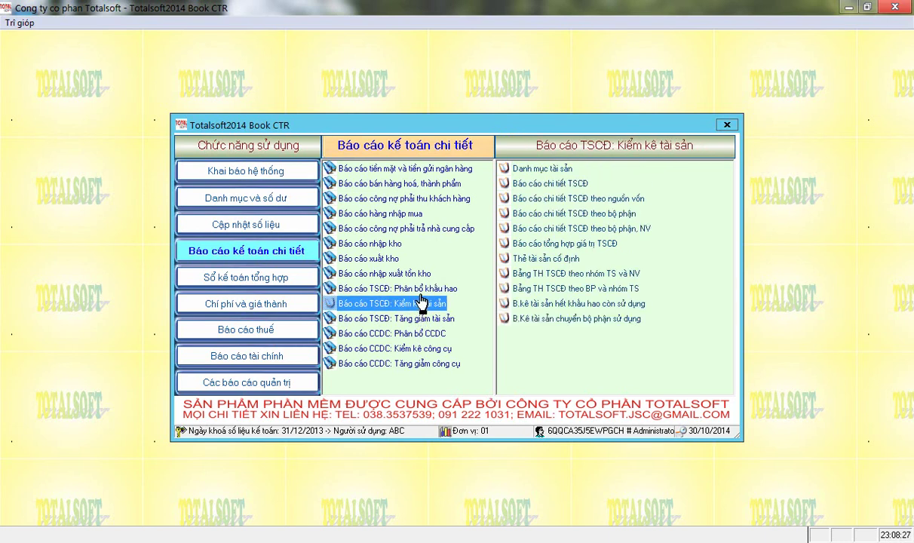
{"action": "left_click", "coordinate": [419, 319]}
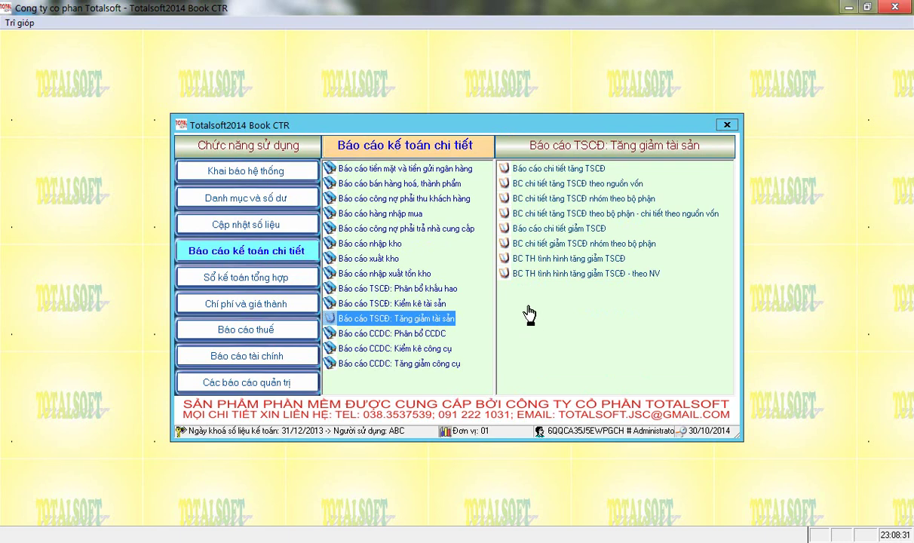
{"action": "left_click", "coordinate": [243, 220]}
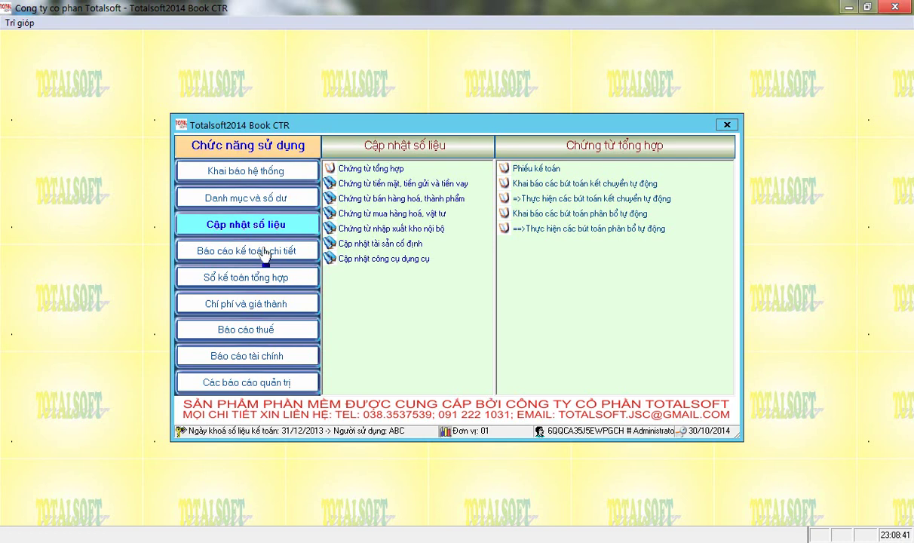
- Choose Phiếu nhập mua hàng under Chứng từ mua hàng hoá, vật tư
{"action": "left_click", "coordinate": [359, 214]}
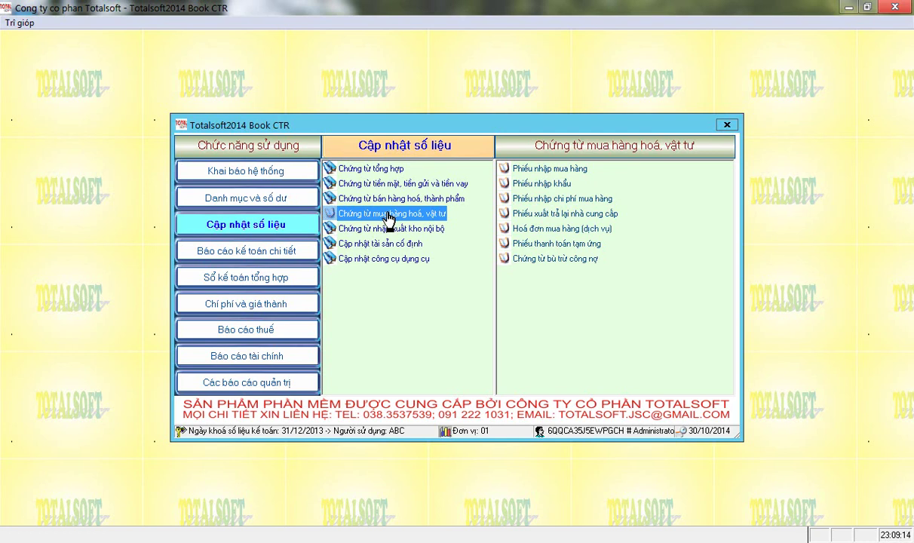
{"action": "left_click", "coordinate": [543, 170]}
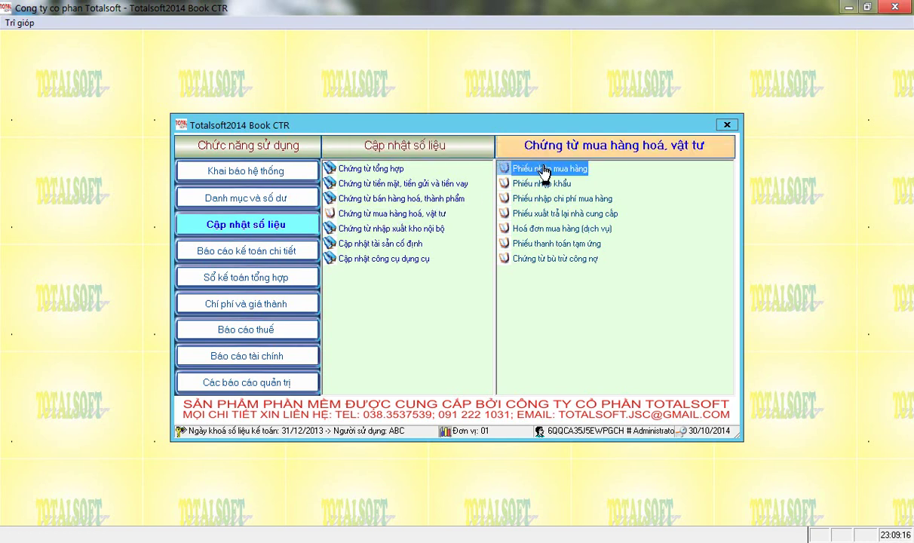
- Start a new purchase receipt from the building-materials supplier with receipt type 2
{"action": "double_click", "coordinate": [543, 171]}
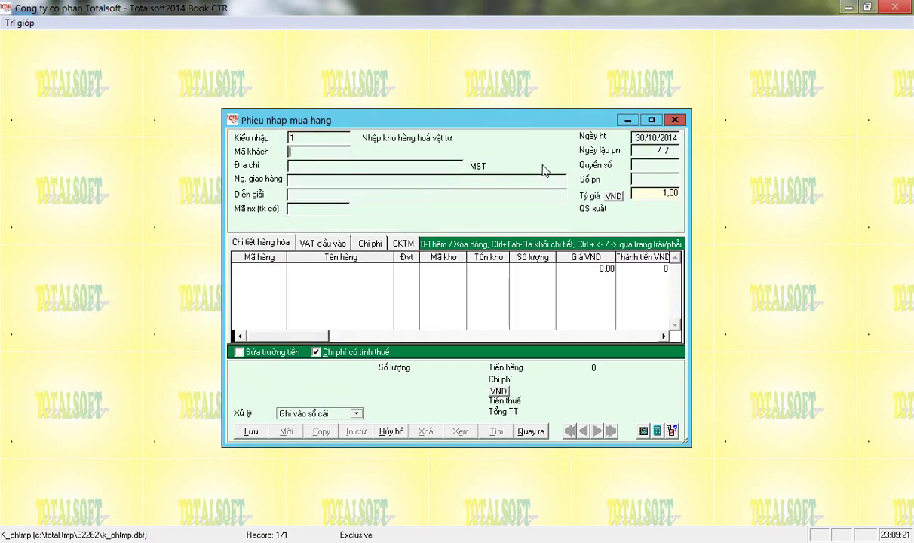
{"action": "key", "text": "Return"}
{"action": "key", "text": "Down"}
{"action": "key", "text": "Down"}
{"action": "key", "text": "Up"}
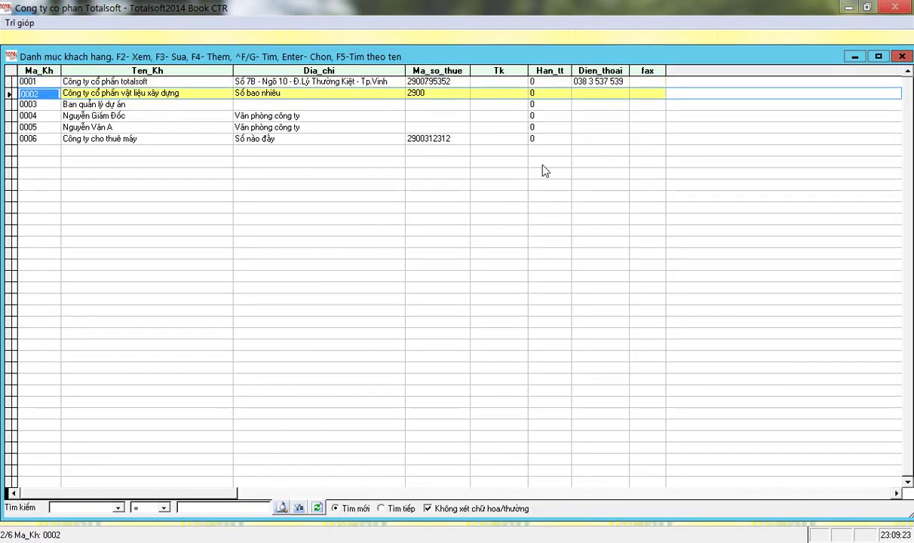
{"action": "key", "text": "Return"}
{"action": "key", "text": "Up"}
{"action": "type", "text": "2"}
{"action": "key", "text": "Return"}
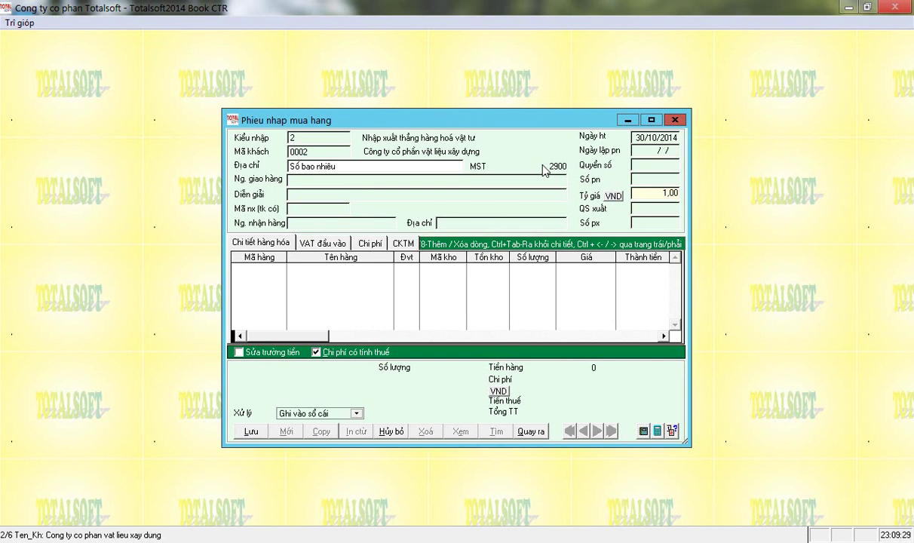
- Set credit account 3311, voucher book PNM01 and export book PXNB01, answering yes to continue
{"action": "key", "text": "Return"}
{"action": "key", "text": "Return"}
{"action": "key", "text": "Return"}
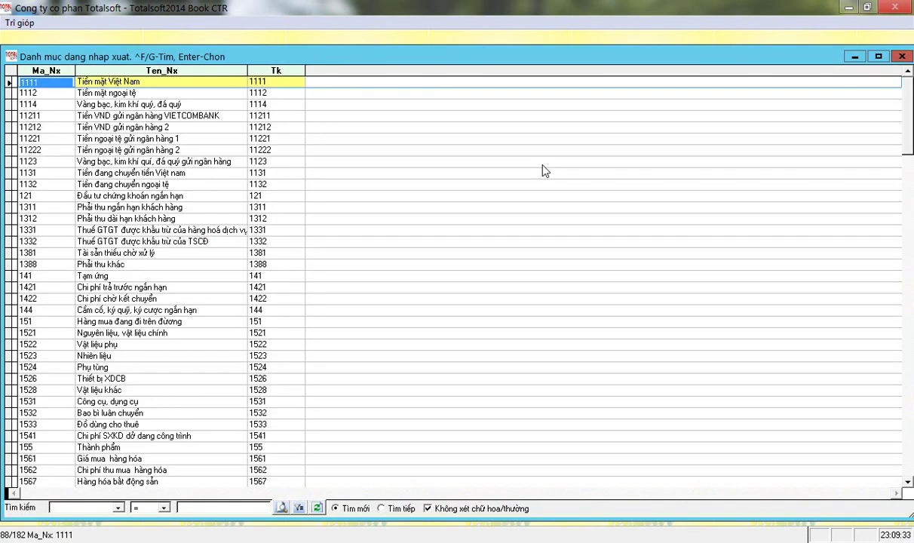
{"action": "key", "text": "Return"}
{"action": "type", "text": "3311"}
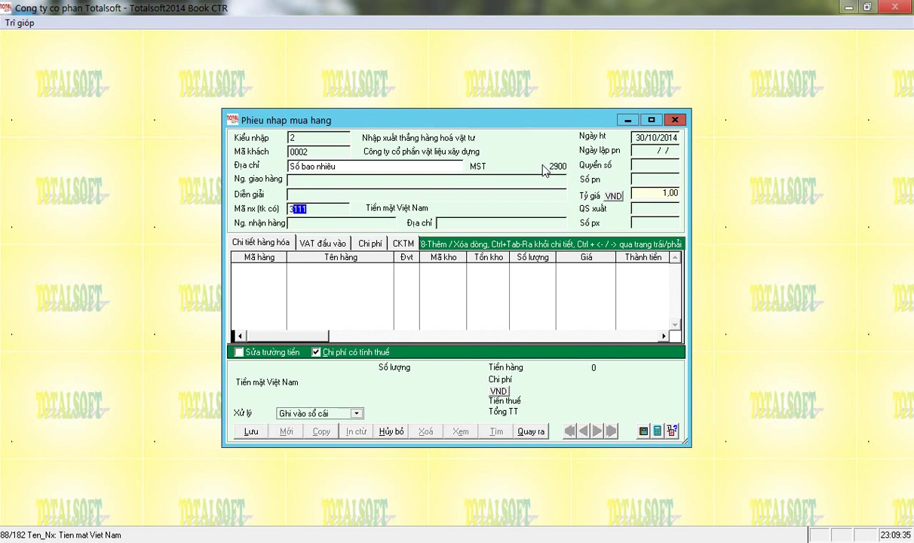
{"action": "key", "text": "Return"}
{"action": "key", "text": "Return"}
{"action": "key", "text": "Return"}
{"action": "key", "text": "Return"}
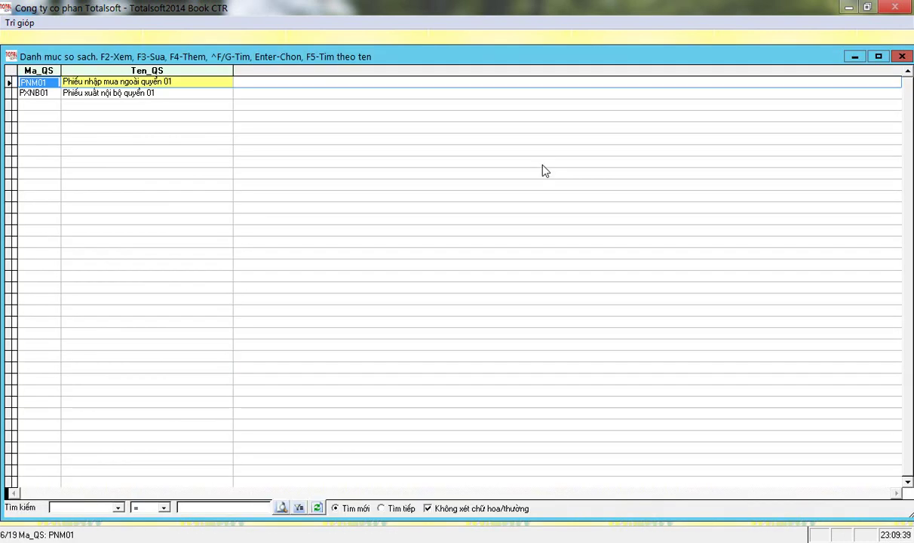
{"action": "key", "text": "Return"}
{"action": "key", "text": "Down"}
{"action": "key", "text": "Return"}
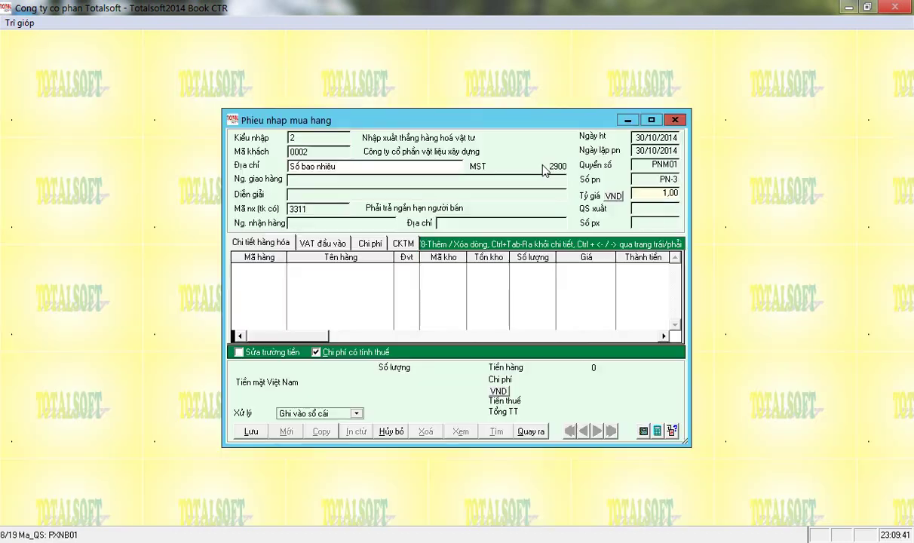
{"action": "key", "text": "Left"}
- Start a new material copied from NVL005 and give it code CC001
{"action": "key", "text": "Return"}
{"action": "key", "text": "Down"}
{"action": "key", "text": "Down"}
{"action": "key", "text": "Down"}
{"action": "key", "text": "Down"}
{"action": "key", "text": "Down"}
{"action": "key", "text": "Down"}
{"action": "key", "text": "Down"}
{"action": "key", "text": "Down"}
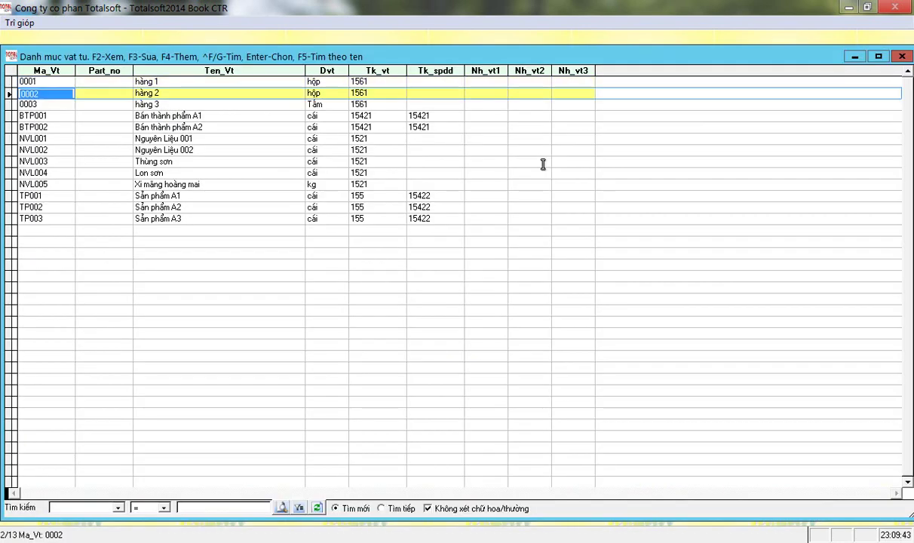
{"action": "key", "text": "Down"}
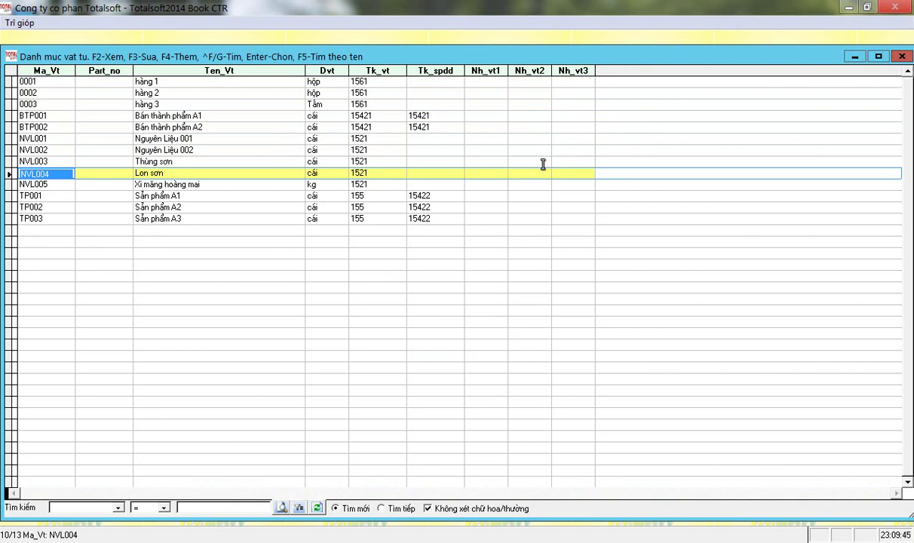
{"action": "key", "text": "Down"}
{"action": "key", "text": "F4"}
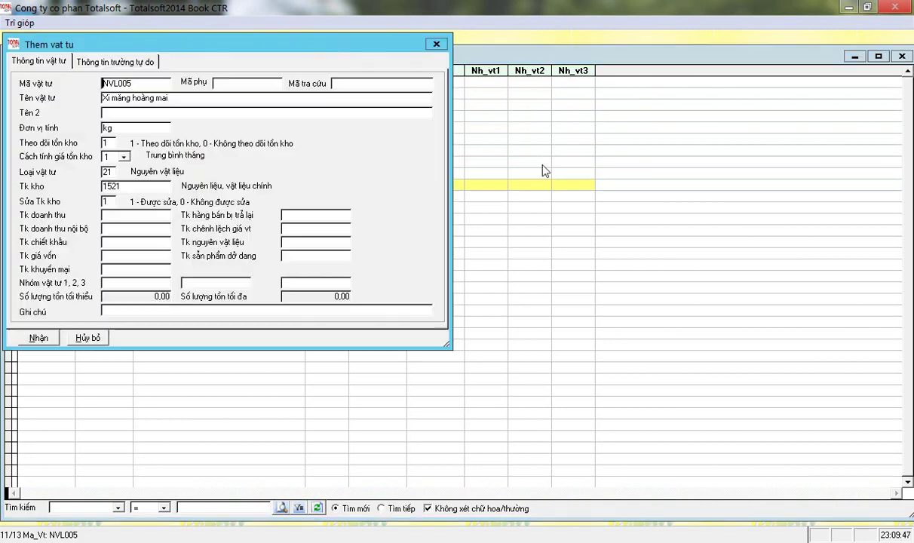
{"action": "key", "text": "shift+Right"}
{"action": "key", "text": "shift+Right"}
{"action": "key", "text": "shift+Right"}
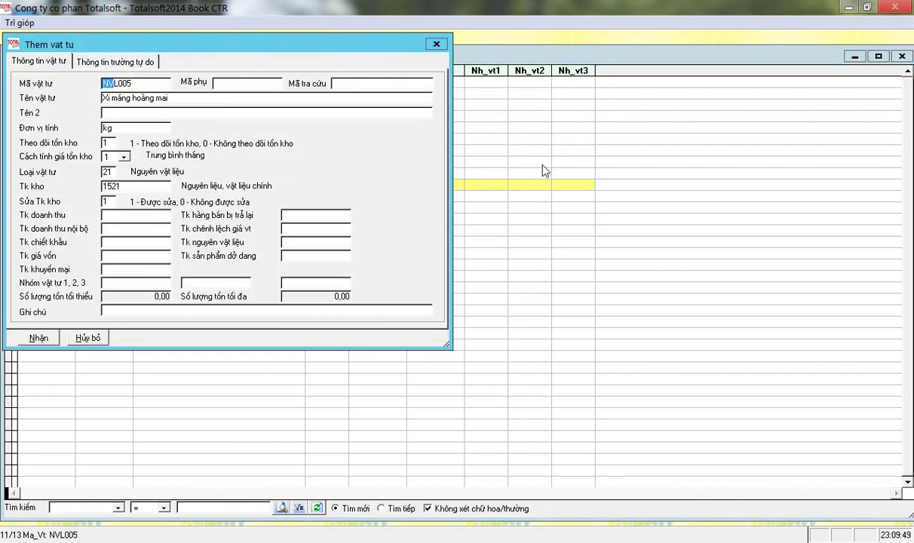
{"action": "type", "text": "CC"}
{"action": "key", "text": "shift+Right"}
{"action": "key", "text": "shift+Right"}
{"action": "key", "text": "shift+Right"}
{"action": "type", "text": "001"}
- Name the material 'Máy tính xách tay Toshiba' with unit Cái
{"action": "key", "text": "Tab"}
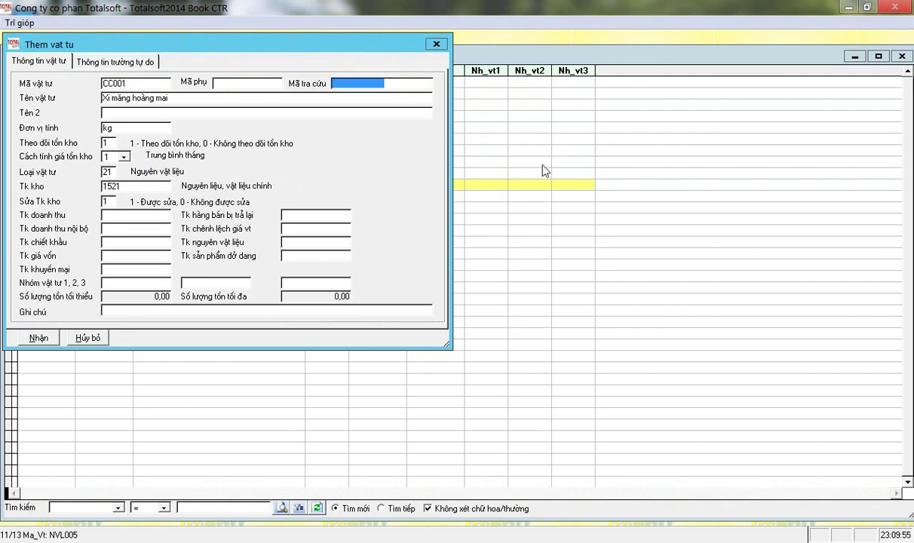
{"action": "key", "text": "Tab"}
{"action": "key", "text": "shift+End"}
{"action": "type", "text": "Máy tín"}
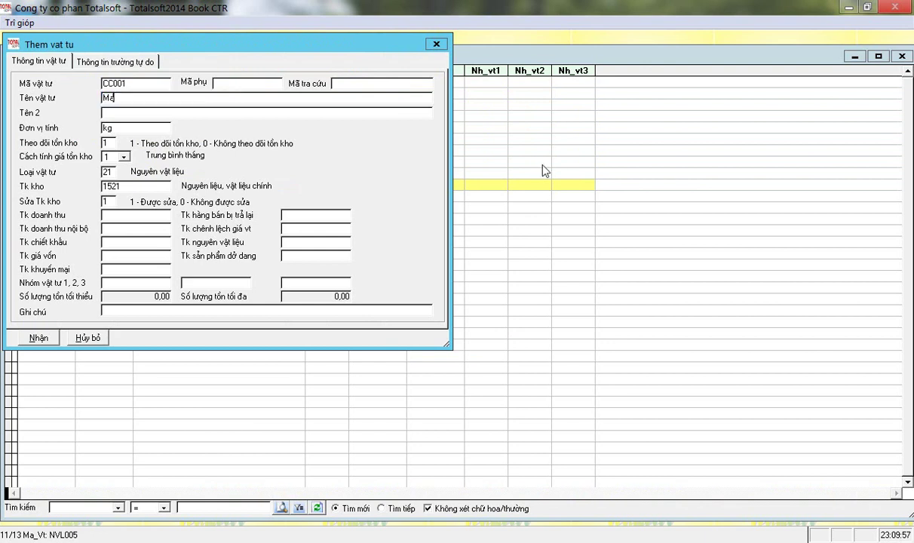
{"action": "type", "text": "h xách tay Tô"}
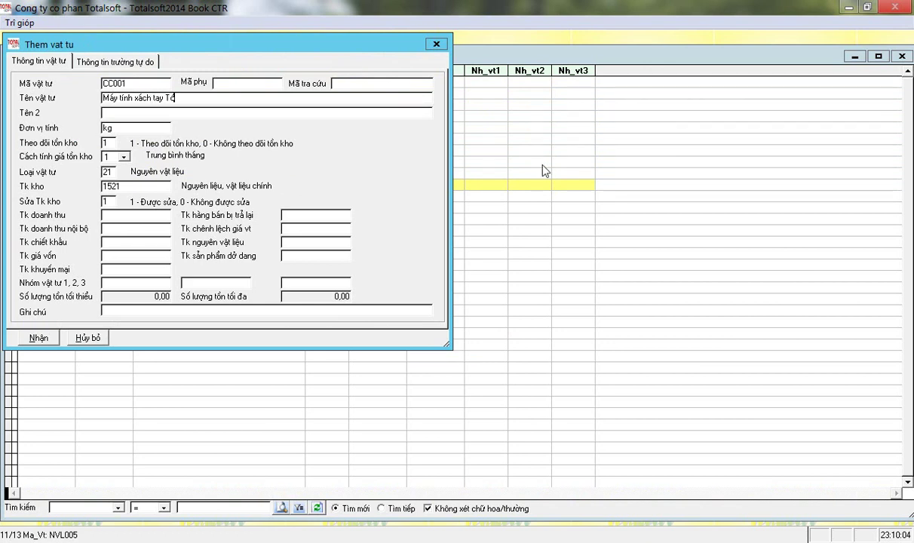
{"action": "type", "text": "hiba"}
{"action": "key", "text": "Return"}
{"action": "key", "text": "Return"}
- Set stock account 1531 and material type 22 Phụ tùng, công cụ, then save CC001
{"action": "key", "text": "Return"}
{"action": "key", "text": "BackSpace"}
{"action": "type", "text": "Cái"}
{"action": "key", "text": "Return"}
{"action": "key", "text": "Return"}
{"action": "key", "text": "Return"}
{"action": "key", "text": "Return"}
{"action": "key", "text": "Return"}
{"action": "type", "text": "1531"}
{"action": "key", "text": "Up"}
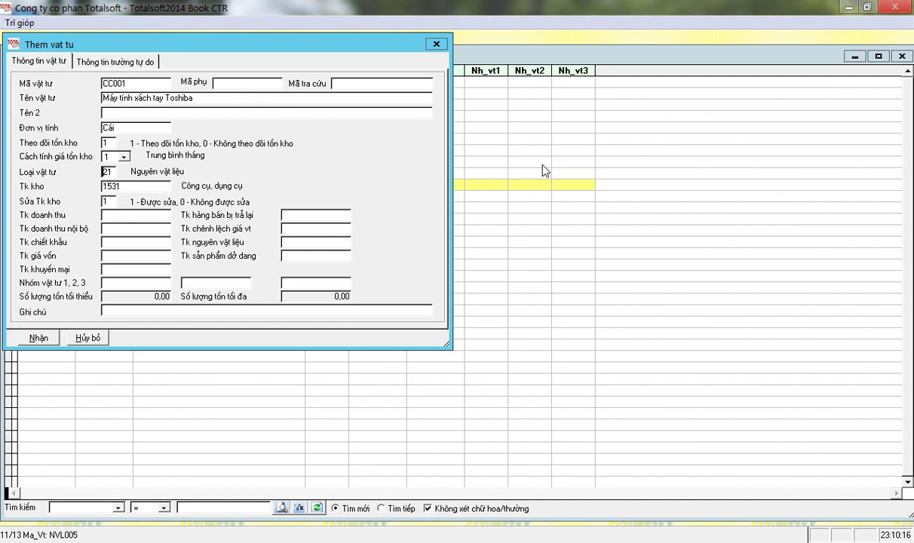
{"action": "key", "text": "F5"}
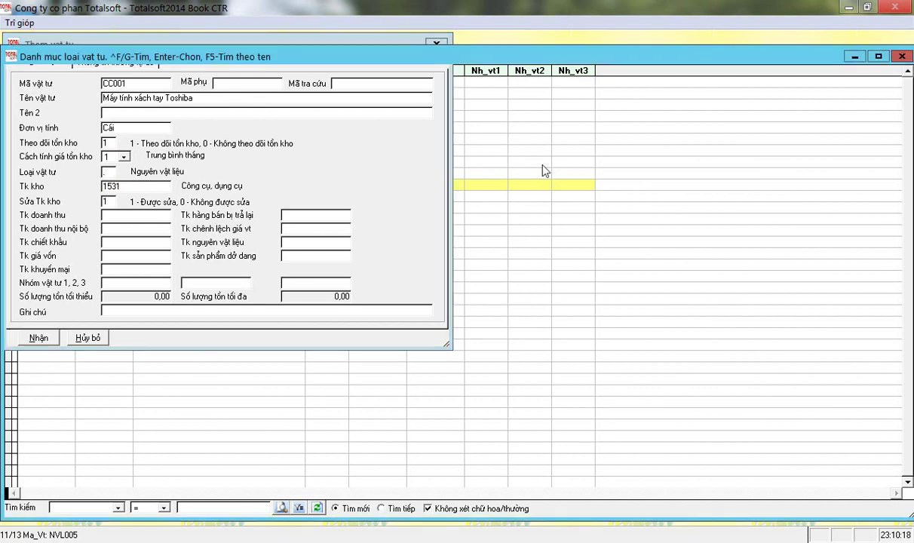
{"action": "key", "text": "Down"}
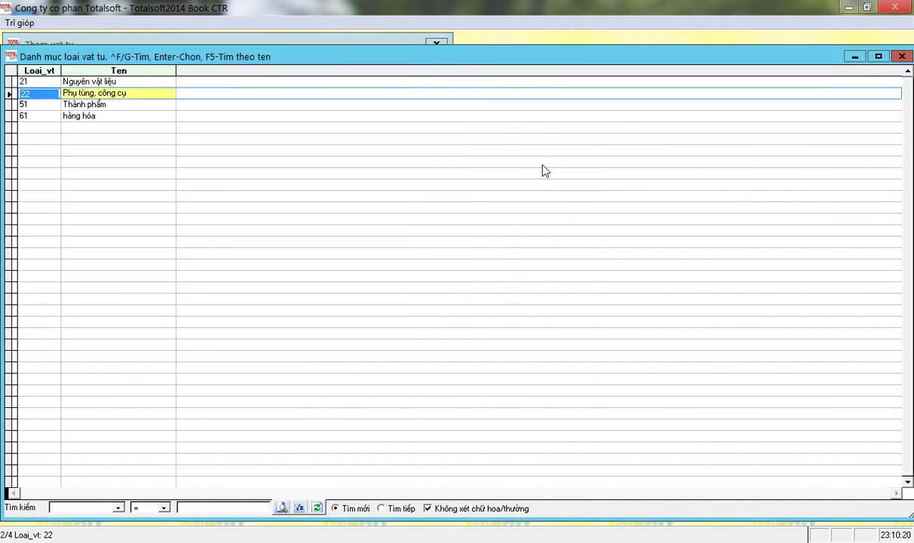
{"action": "key", "text": "Return"}
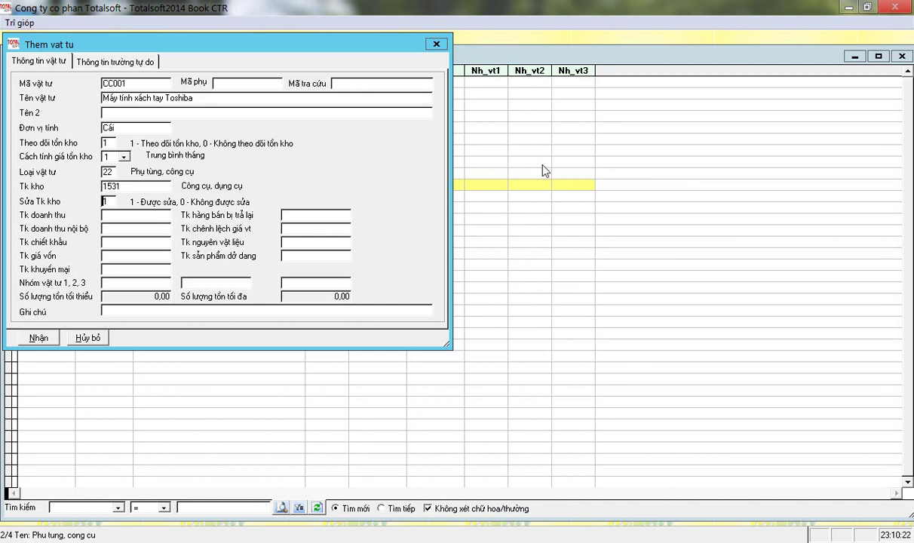
{"action": "key", "text": "Return"}
{"action": "left_click", "coordinate": [38, 338]}
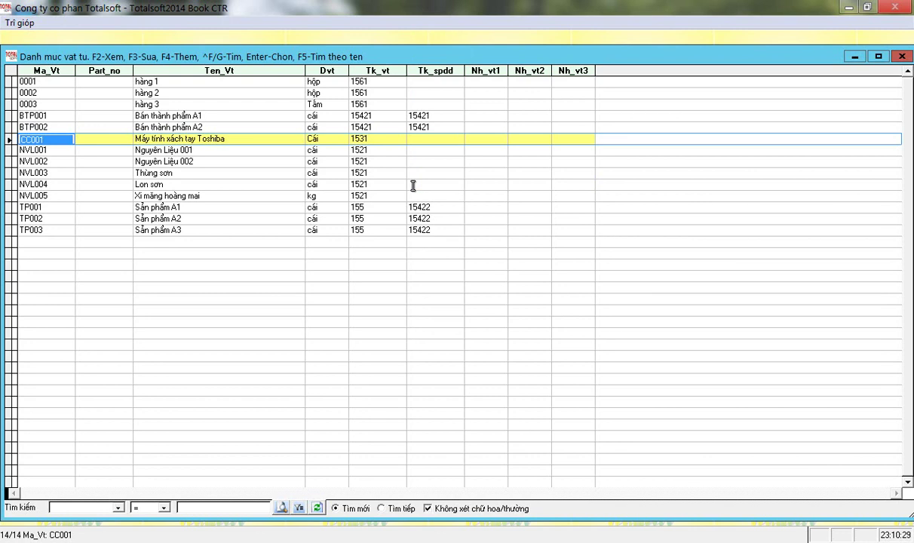
- Fill the CC001 line with warehouse 001, quantity 1, price 12 500 000 and expense account 242
{"action": "key", "text": "Return"}
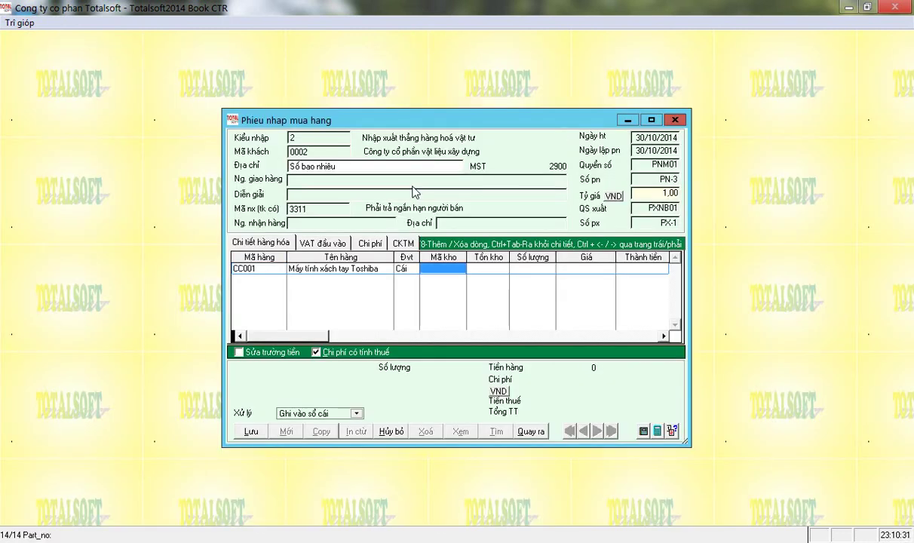
{"action": "key", "text": "Return"}
{"action": "key", "text": "Return"}
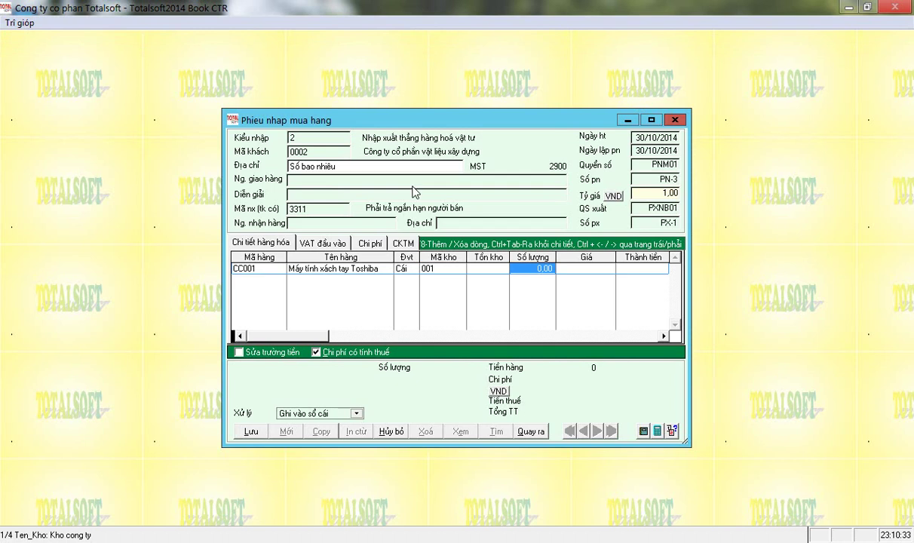
{"action": "type", "text": "1"}
{"action": "key", "text": "Return"}
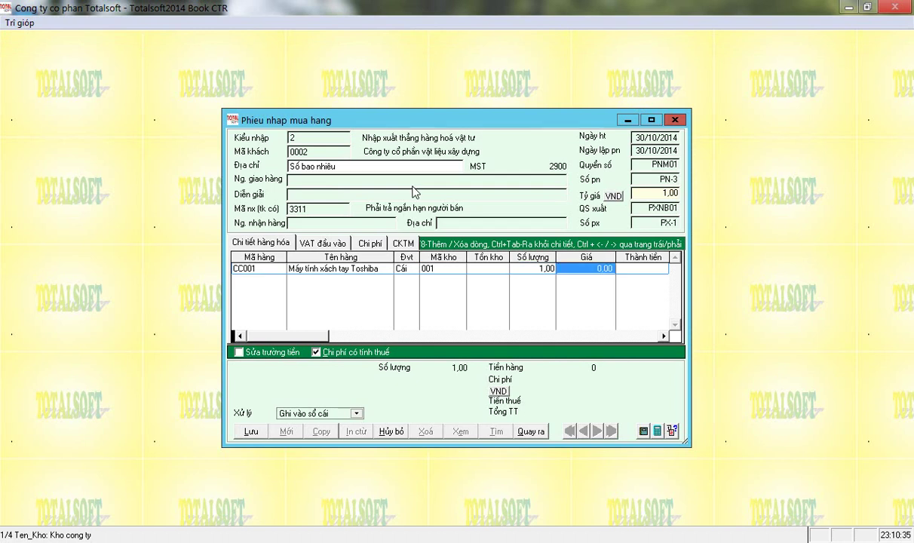
{"action": "type", "text": "12 500 000"}
{"action": "key", "text": "Return"}
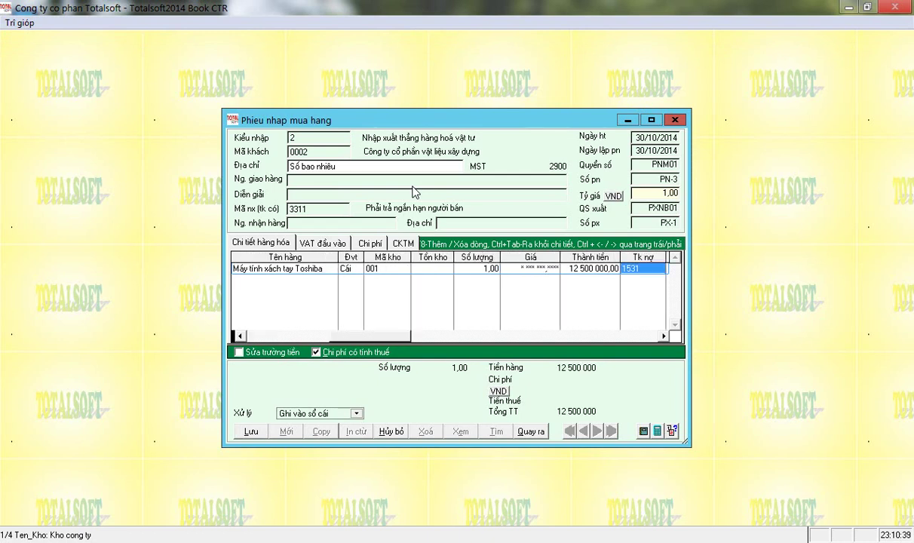
{"action": "key", "text": "Return"}
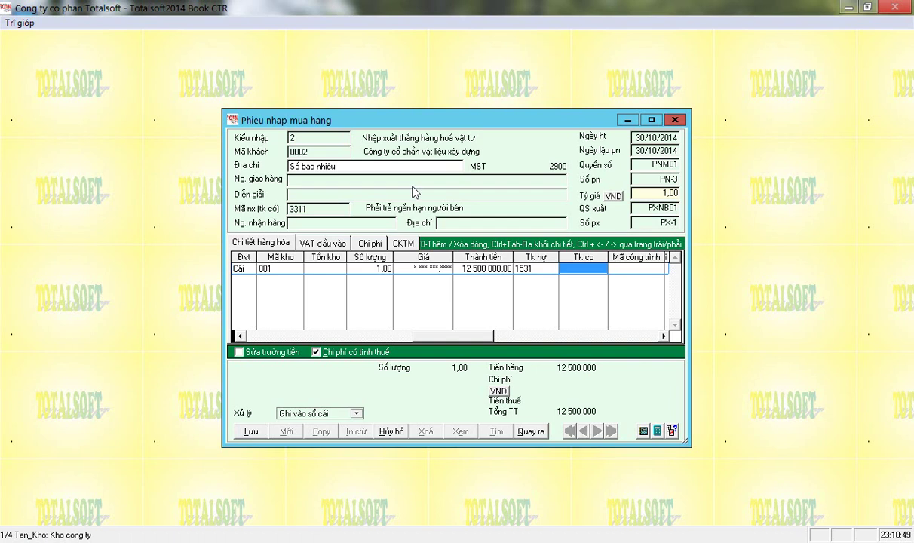
{"action": "type", "text": "242"}
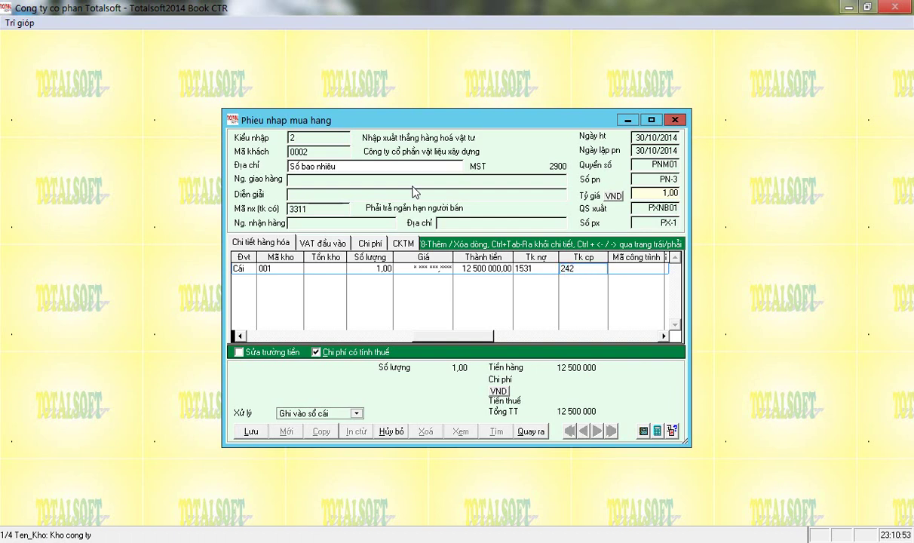
{"action": "key", "text": "Return"}
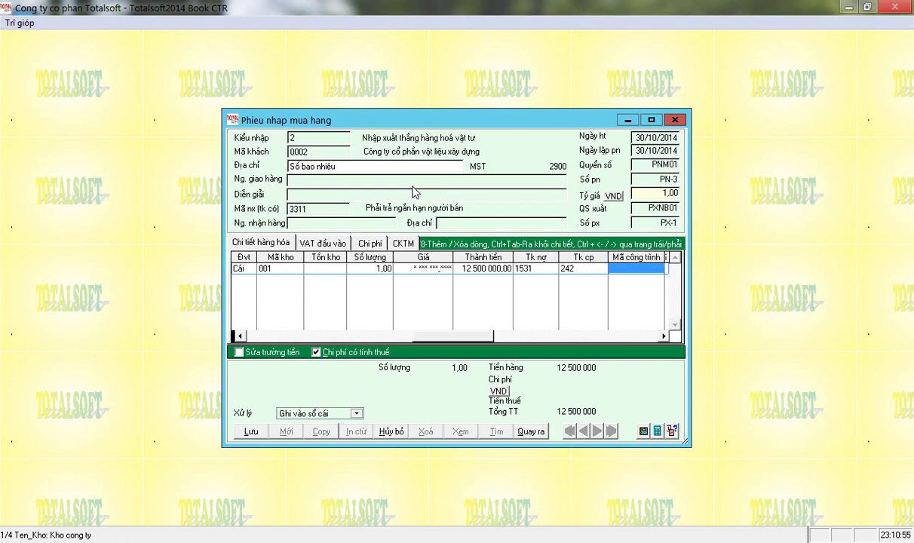
{"action": "key", "text": "Return"}
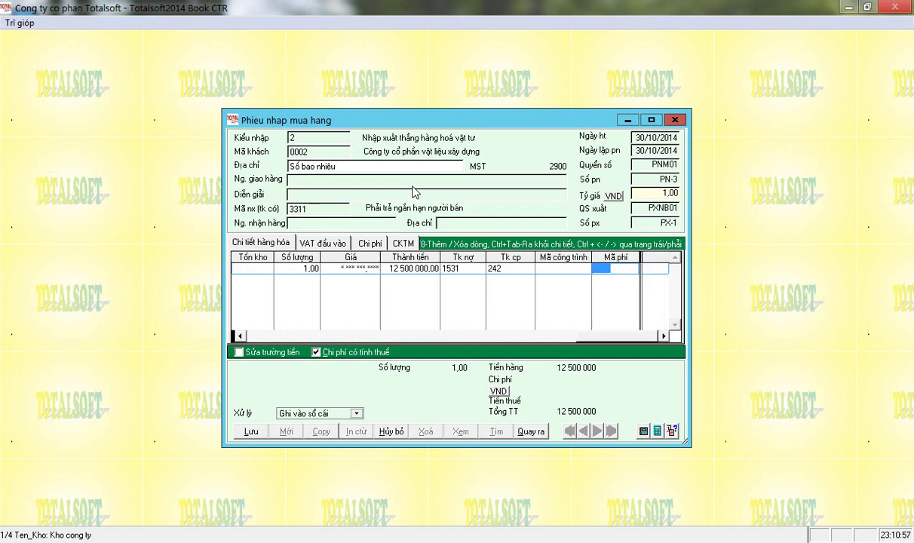
{"action": "key", "text": "Return"}
{"action": "key", "text": "Return"}
{"action": "key", "text": "Return"}
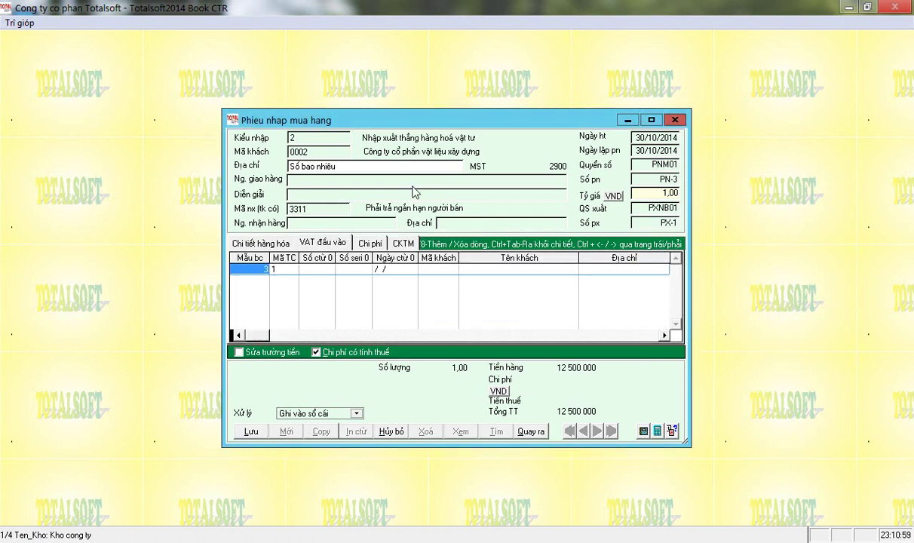
- Save the purchase receipt and finish the voucher update
{"action": "left_click", "coordinate": [250, 432]}
{"action": "key", "text": "Escape"}
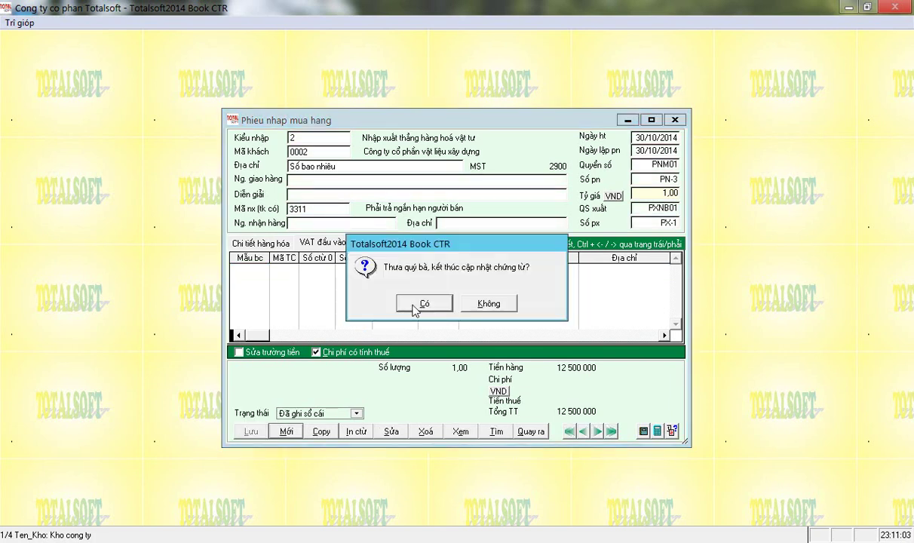
{"action": "left_click", "coordinate": [427, 303]}
- Run the inventory in-out-balance summary from 01/01/2014 and check CC001's 12 500 000 values
{"action": "left_click", "coordinate": [246, 276]}
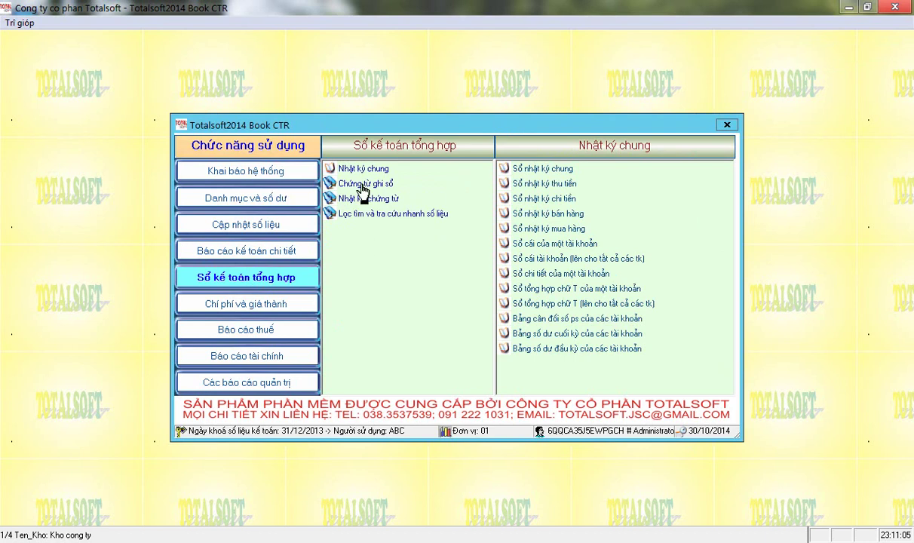
{"action": "left_click", "coordinate": [226, 250]}
{"action": "left_click", "coordinate": [369, 273]}
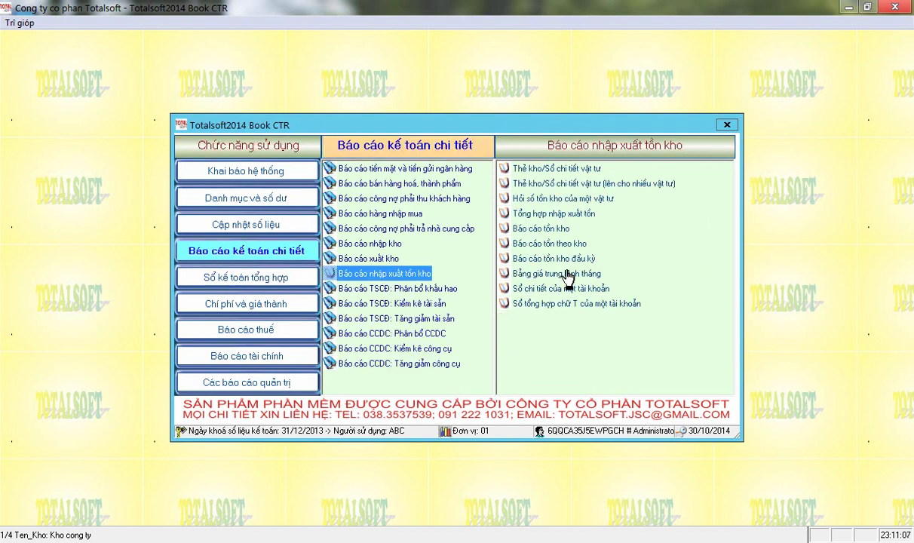
{"action": "type", "text": "01012014"}
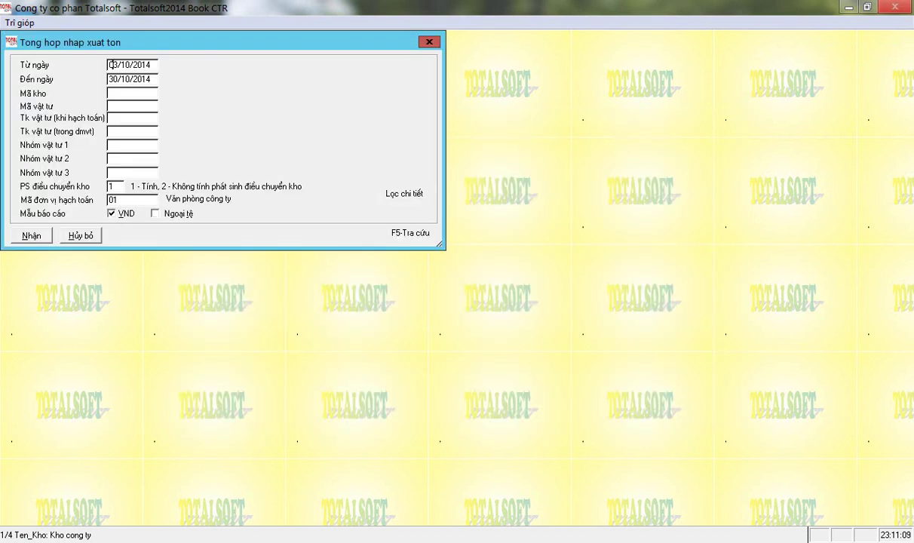
{"action": "key", "text": "Return"}
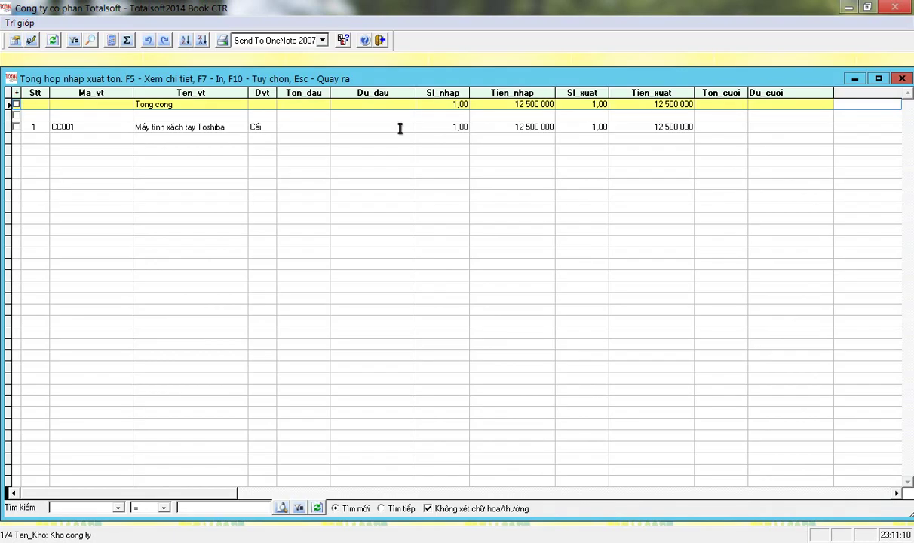
{"action": "left_click", "coordinate": [132, 121]}
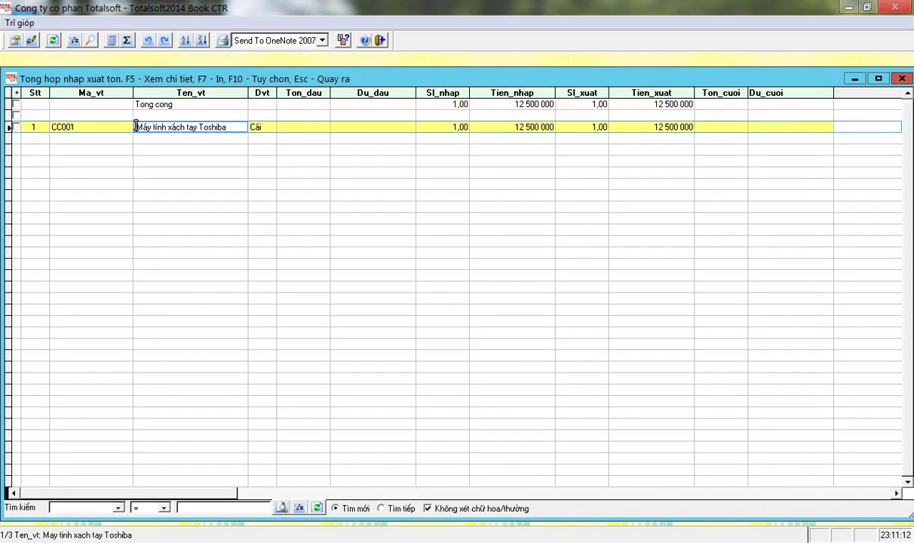
{"action": "left_click", "coordinate": [505, 126]}
{"action": "left_click", "coordinate": [674, 126]}
{"action": "key", "text": "Escape"}
- Run the account balance sheet and verify the 12 500 000 debit on account 242
{"action": "left_click", "coordinate": [273, 351]}
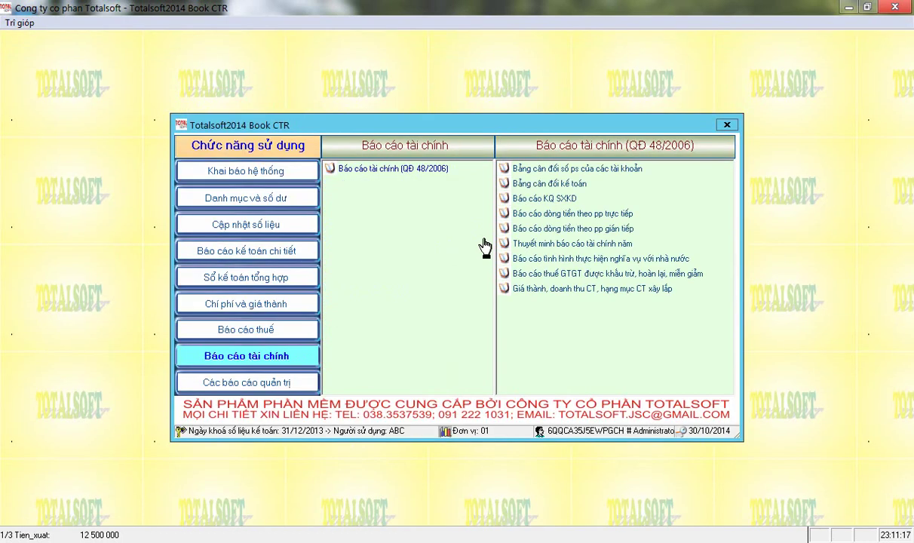
{"action": "left_click", "coordinate": [537, 170]}
{"action": "left_click", "coordinate": [31, 150]}
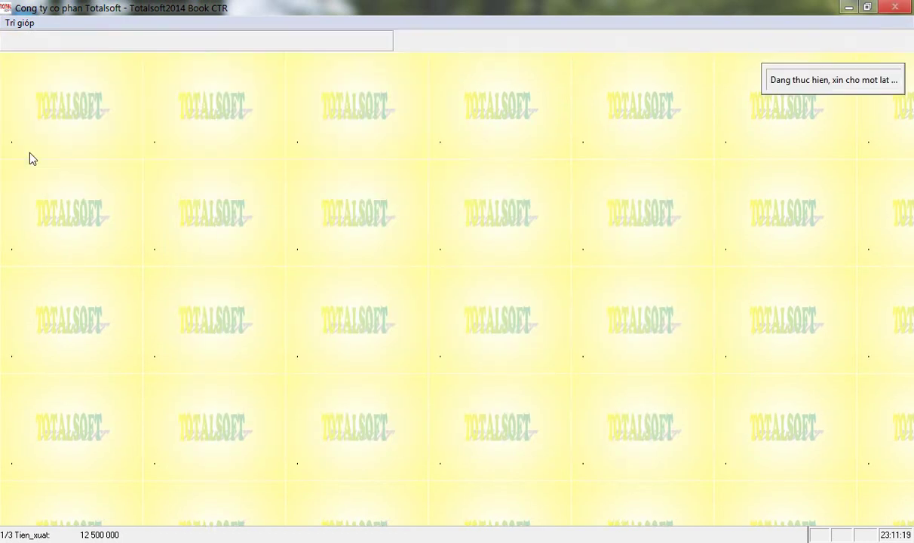
{"action": "left_click", "coordinate": [324, 206]}
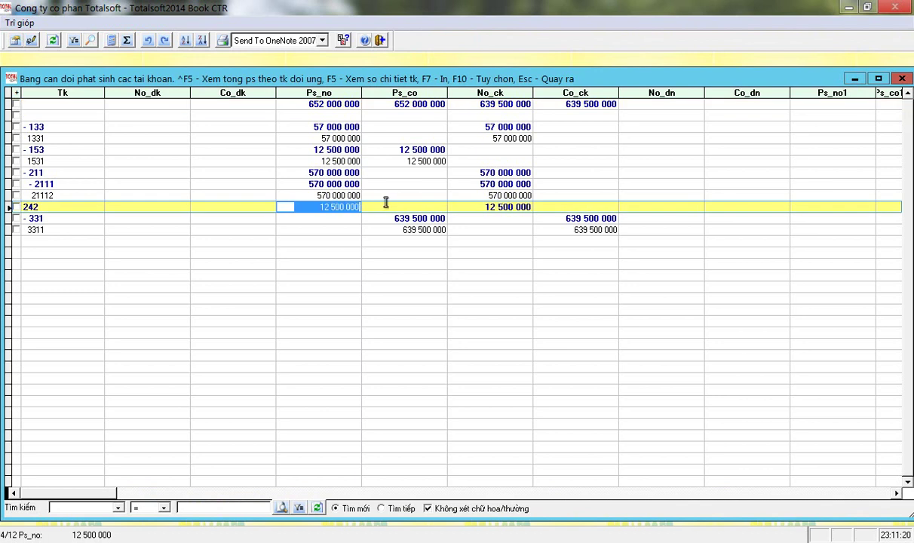
{"action": "key", "text": "Escape"}
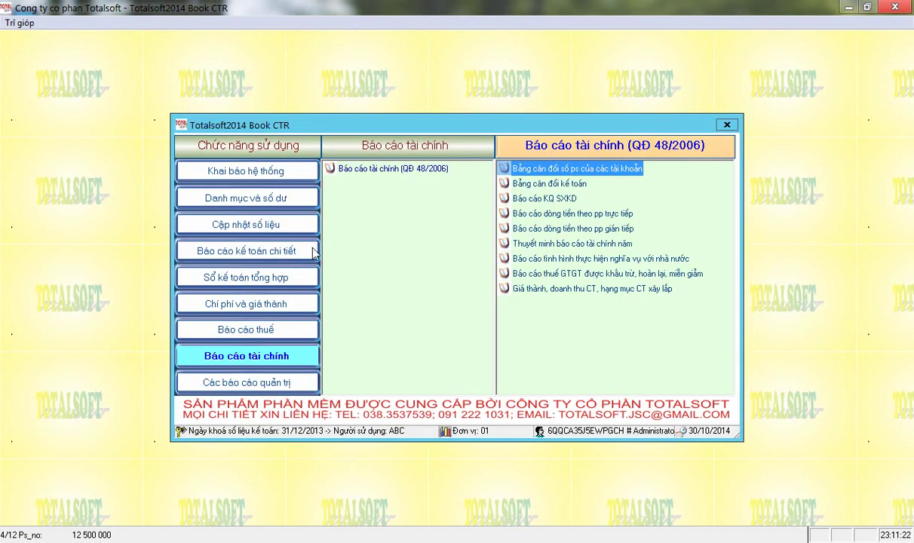
{"action": "left_click", "coordinate": [272, 227]}
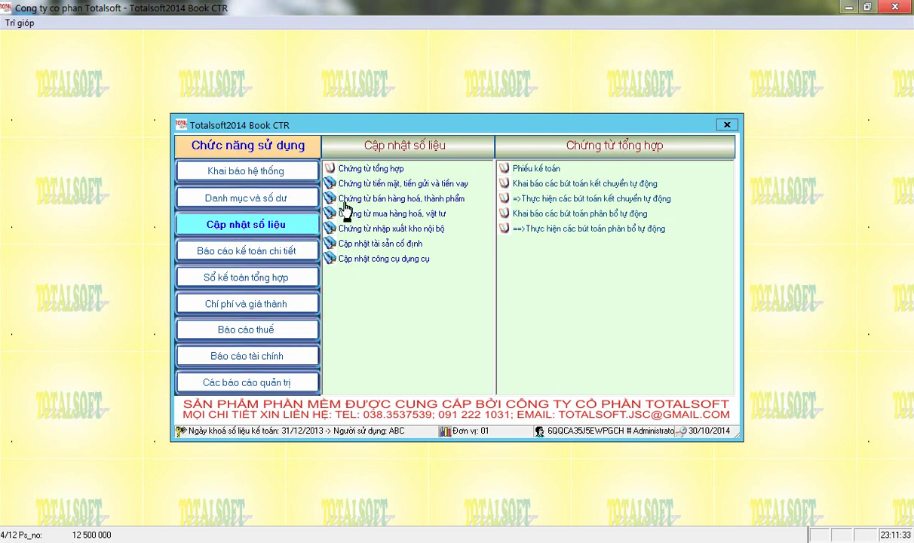
- Edit purchase receipt PN-3 to post on 10/01/2014 and save it
{"action": "left_click", "coordinate": [386, 214]}
{"action": "left_click", "coordinate": [527, 168]}
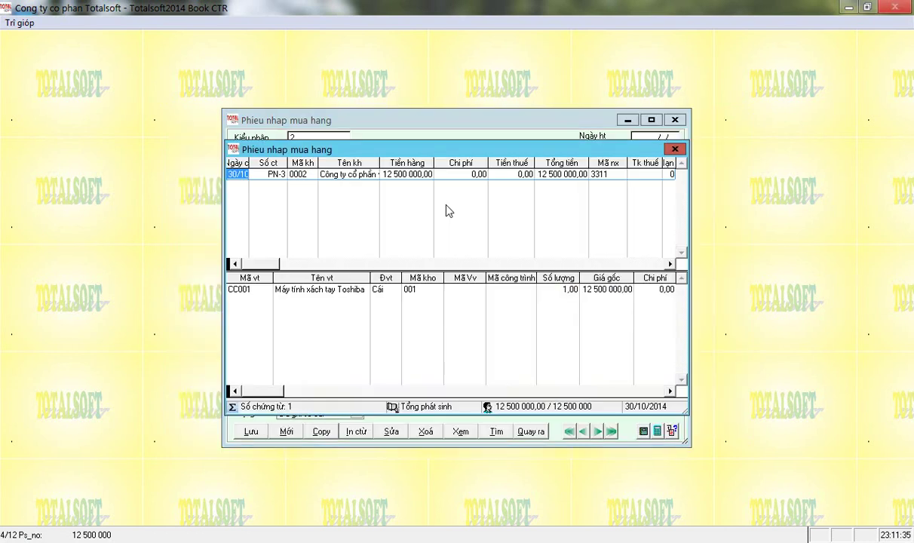
{"action": "double_click", "coordinate": [288, 174]}
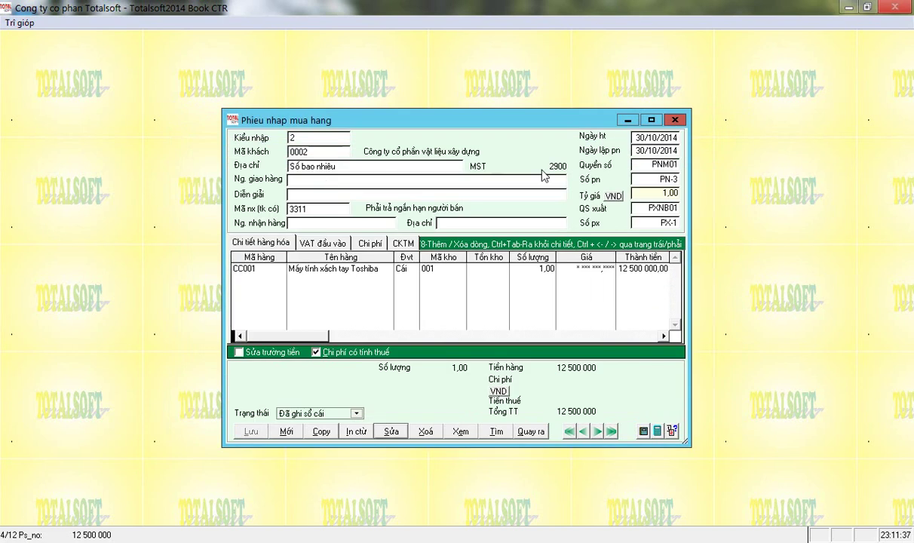
{"action": "left_click", "coordinate": [390, 431]}
{"action": "key", "text": "Return"}
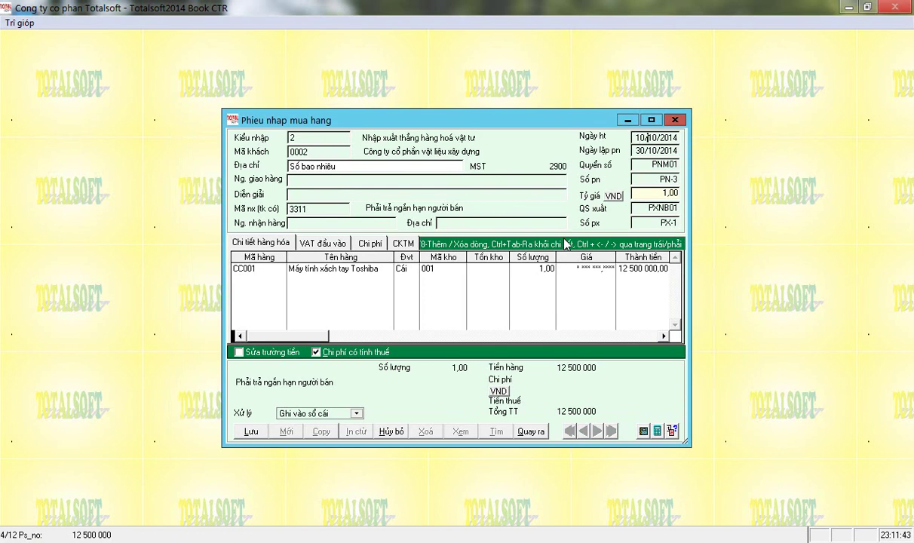
{"action": "type", "text": "1001"}
{"action": "key", "text": "Return"}
{"action": "key", "text": "Return"}
{"action": "key", "text": "Return"}
{"action": "key", "text": "Escape"}
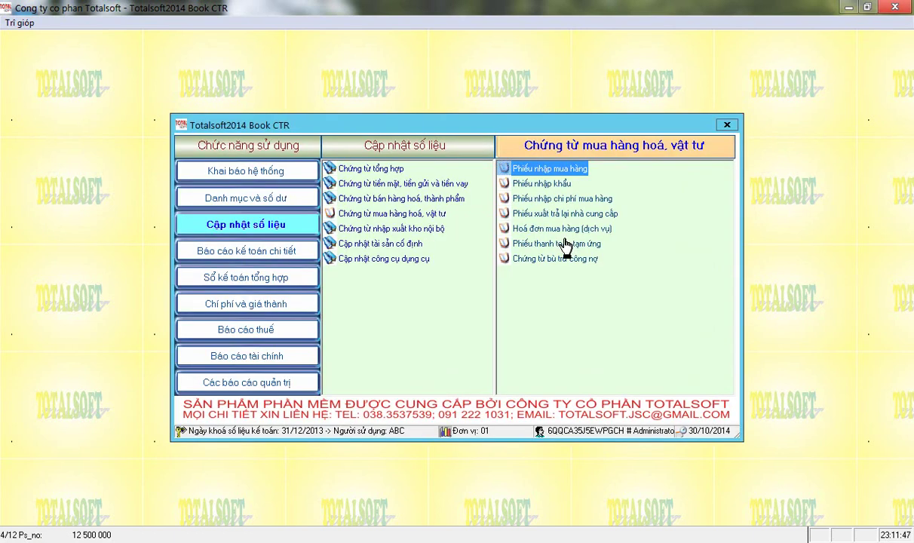
- Open the tool information list and start a new laptop tool with code and name
{"action": "left_click", "coordinate": [369, 258]}
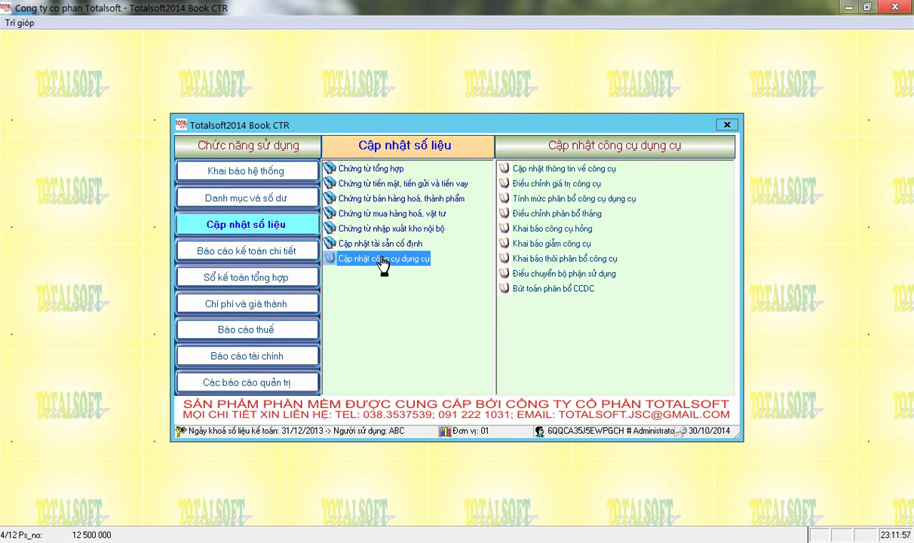
{"action": "left_click", "coordinate": [544, 172]}
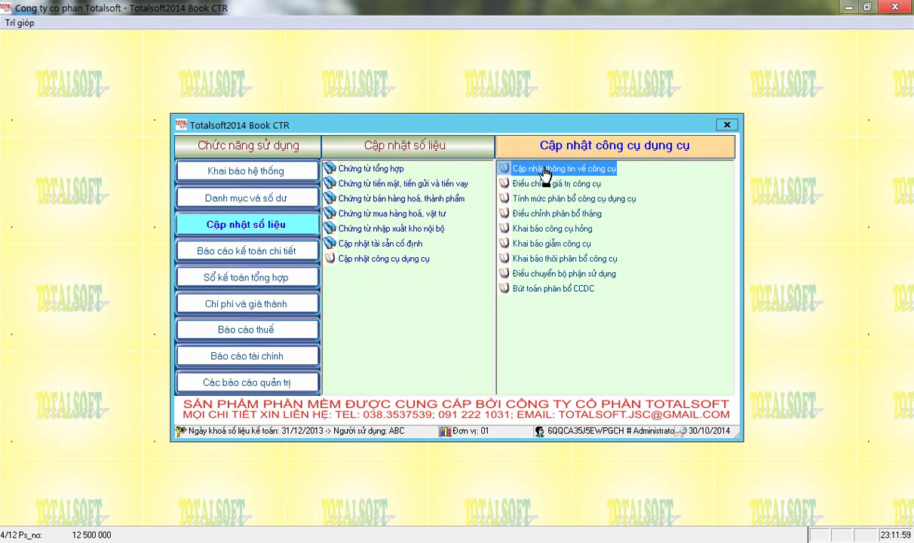
{"action": "double_click", "coordinate": [545, 172]}
{"action": "key", "text": "F4"}
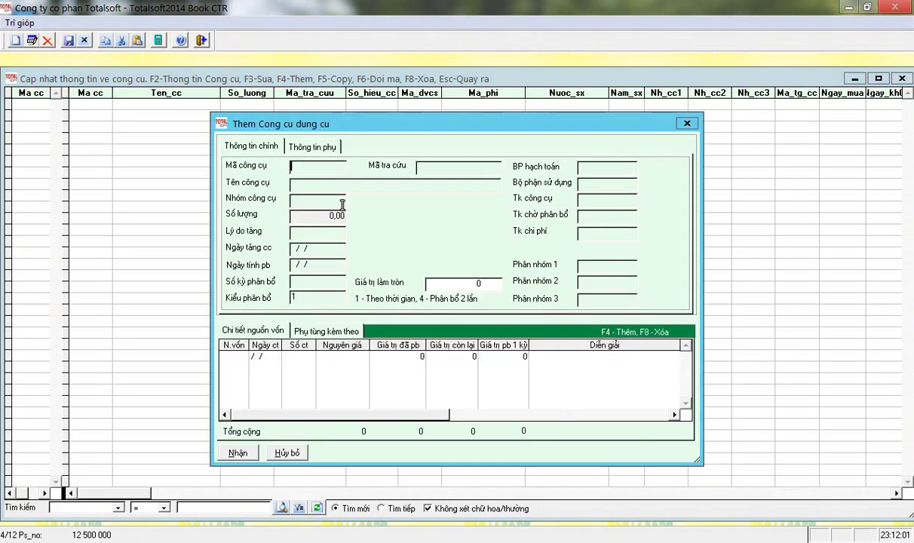
{"action": "type", "text": "000"}
{"action": "key", "text": "BackSpace"}
{"action": "type", "text": "1"}
{"action": "key", "text": "Return"}
{"action": "type", "text": "Masy tinhs xachs"}
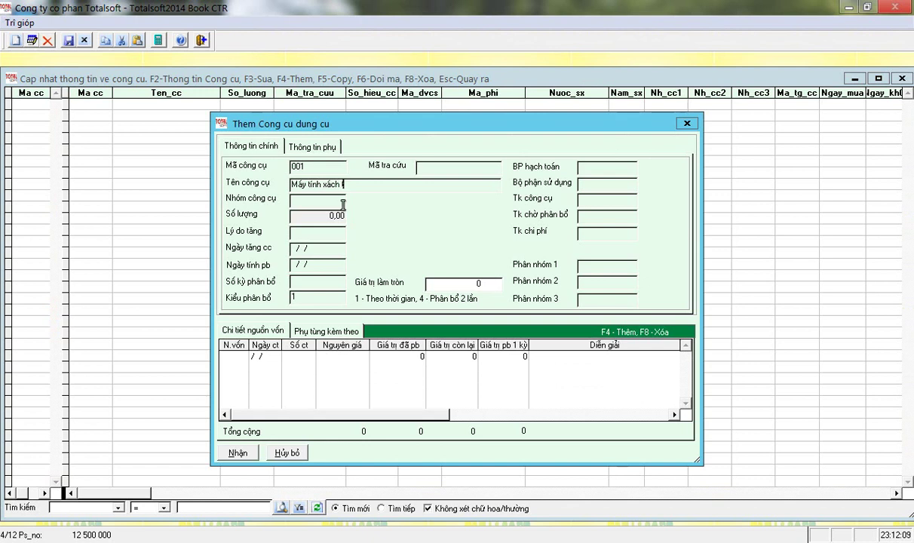
- Set tool group L01, reason Mua mới, 10/01/2014 dates and 24 allocation periods
{"action": "key", "text": "Return"}
{"action": "key", "text": "Return"}
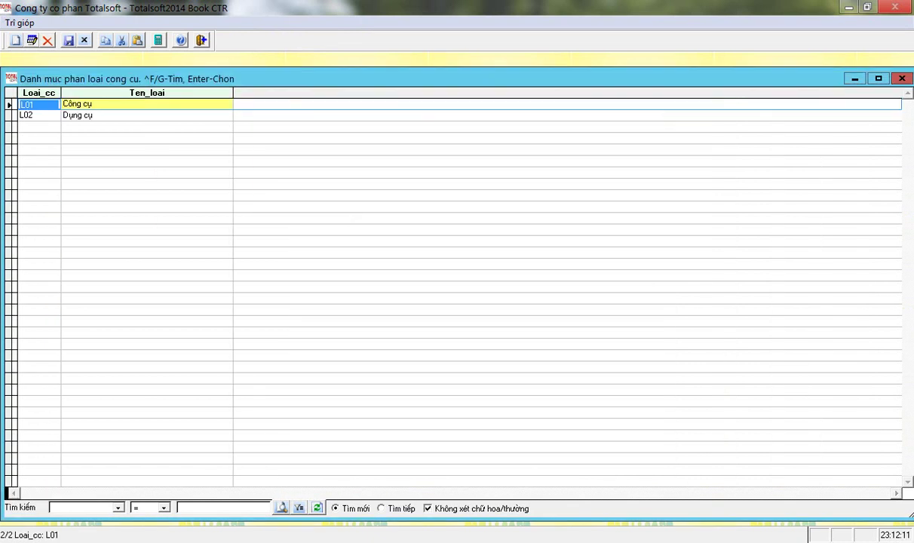
{"action": "key", "text": "Return"}
{"action": "key", "text": "Return"}
{"action": "key", "text": "Return"}
{"action": "key", "text": "Down"}
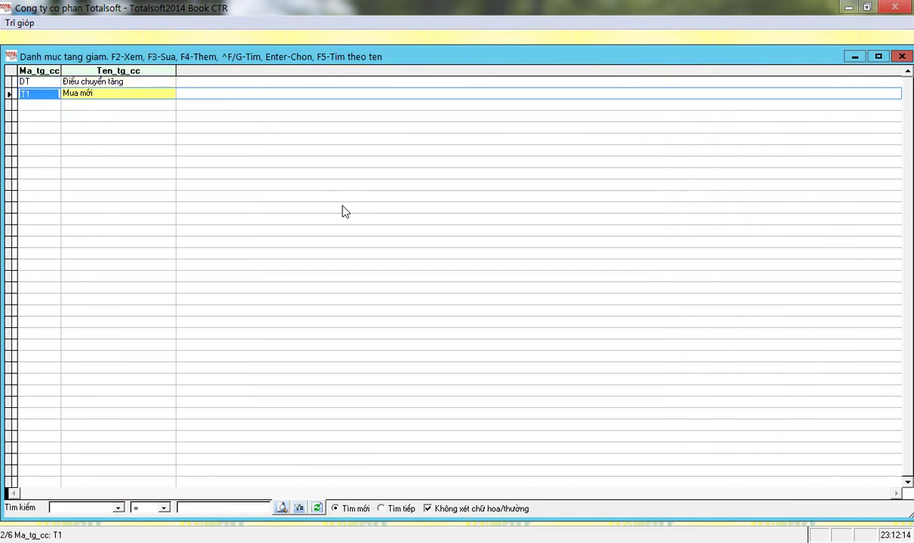
{"action": "key", "text": "Return"}
{"action": "type", "text": "100"}
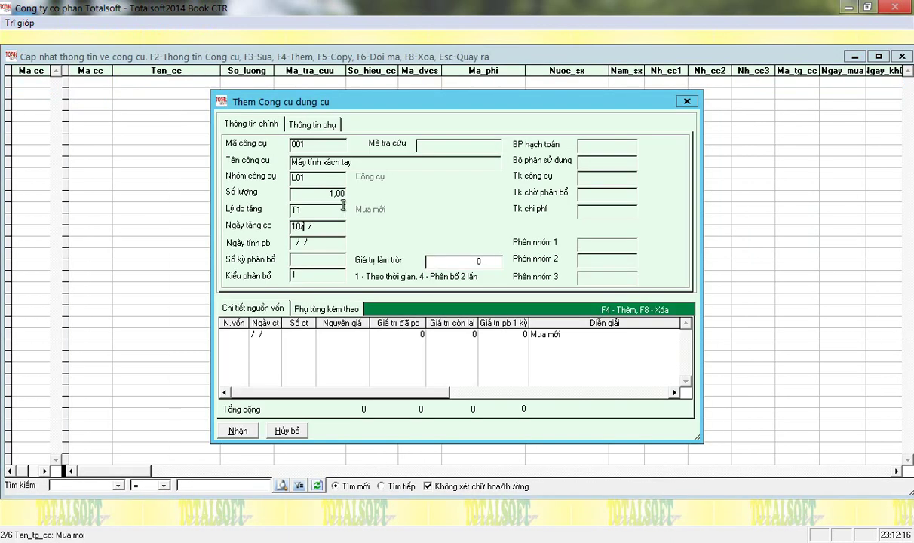
{"action": "type", "text": "1201410012014"}
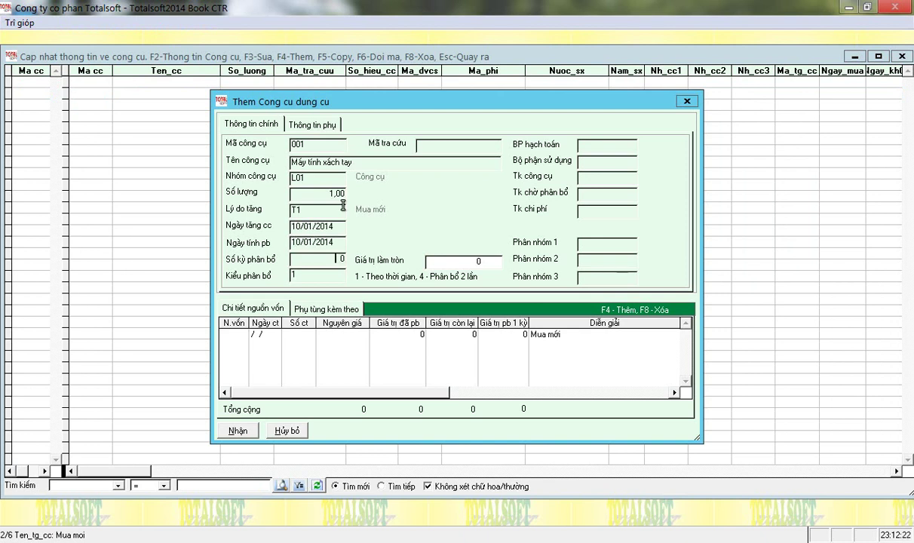
{"action": "type", "text": "24"}
{"action": "key", "text": "Return"}
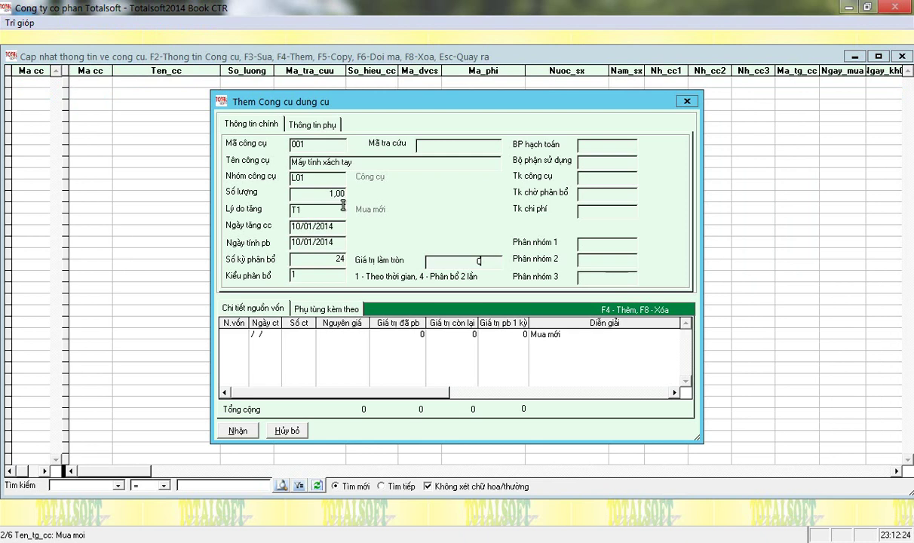
{"action": "key", "text": "Return"}
- Assign the company office and account 1531, then discard the trial tool entry
{"action": "key", "text": "Return"}
{"action": "key", "text": "Down"}
{"action": "key", "text": "Down"}
{"action": "key", "text": "Down"}
{"action": "key", "text": "Down"}
{"action": "key", "text": "Down"}
{"action": "key", "text": "Down"}
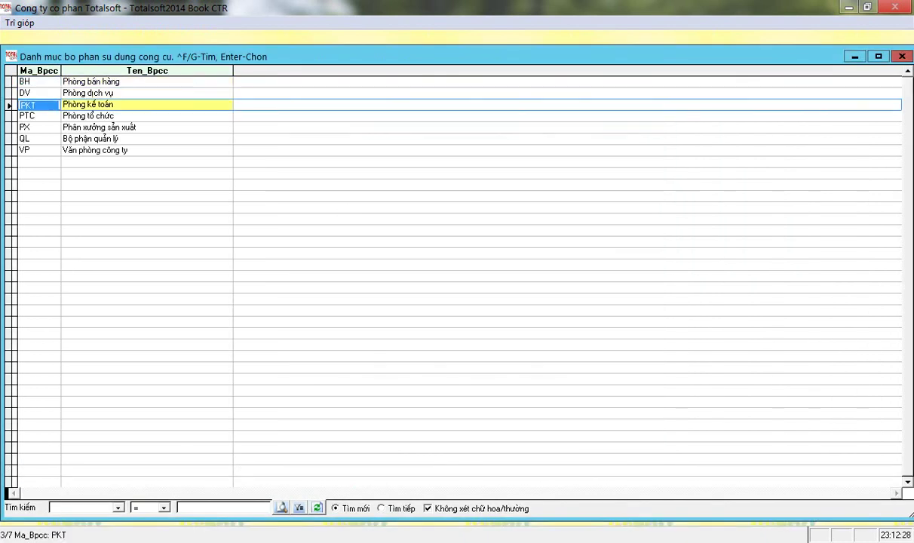
{"action": "key", "text": "Return"}
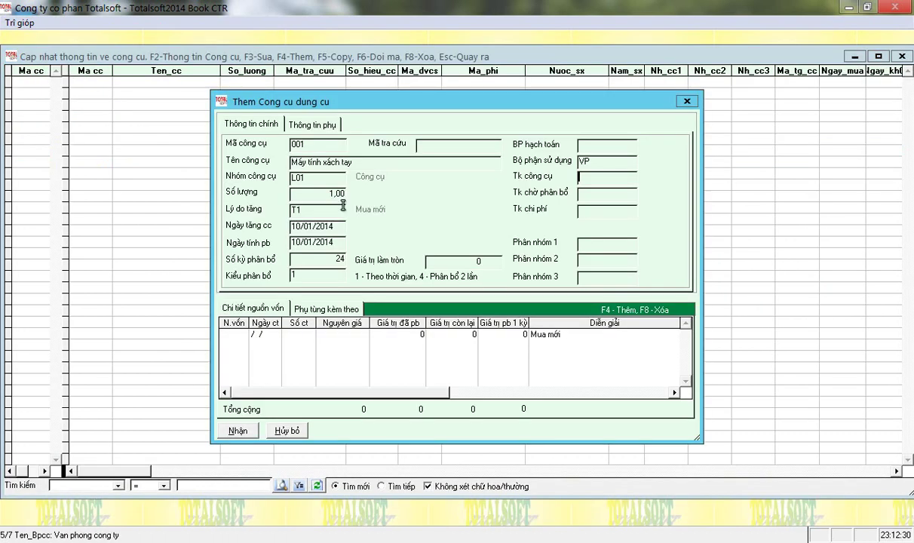
{"action": "type", "text": "1531"}
{"action": "key", "text": "Return"}
{"action": "type", "text": "242"}
{"action": "type", "text": "6422"}
{"action": "key", "text": "Return"}
{"action": "key", "text": "Escape"}
- Start a new tool entry with code 0001 named 'Máy tính xac tay'
{"action": "key", "text": "k"}
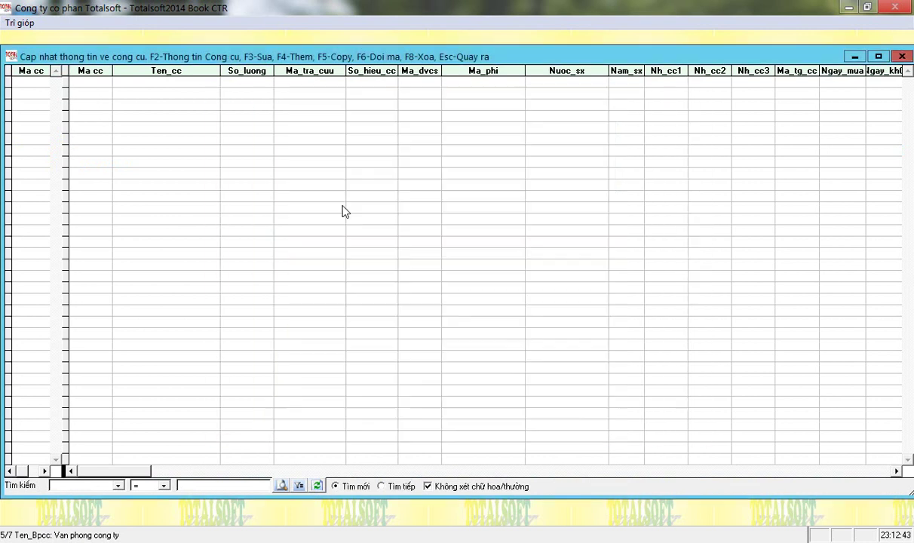
{"action": "key", "text": "F4"}
{"action": "type", "text": "0001"}
{"action": "key", "text": "Return"}
{"action": "type", "text": "Máy tính"}
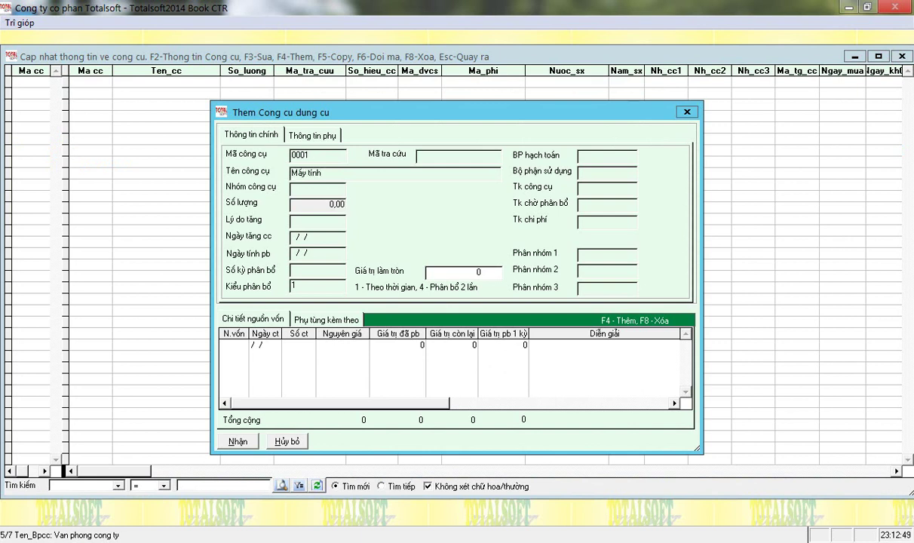
{"action": "type", "text": " xac tay"}
{"action": "key", "text": "Return"}
- Assign tool group L01 and increase reason Mua mới
{"action": "key", "text": "Return"}
{"action": "key", "text": "Escape"}
{"action": "type", "text": "L01"}
{"action": "key", "text": "Return"}
{"action": "key", "text": "Return"}
{"action": "key", "text": "Return"}
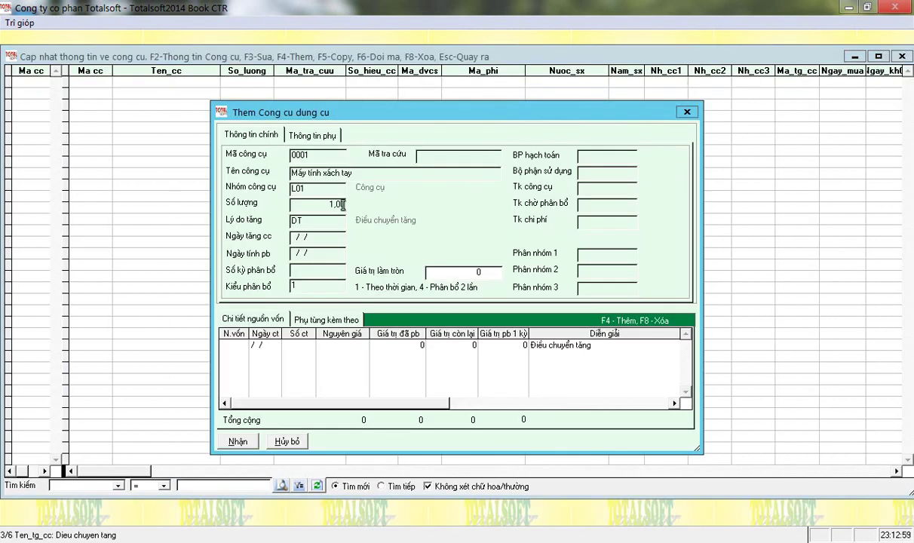
{"action": "key", "text": "Return"}
{"action": "key", "text": "Down"}
{"action": "key", "text": "Return"}
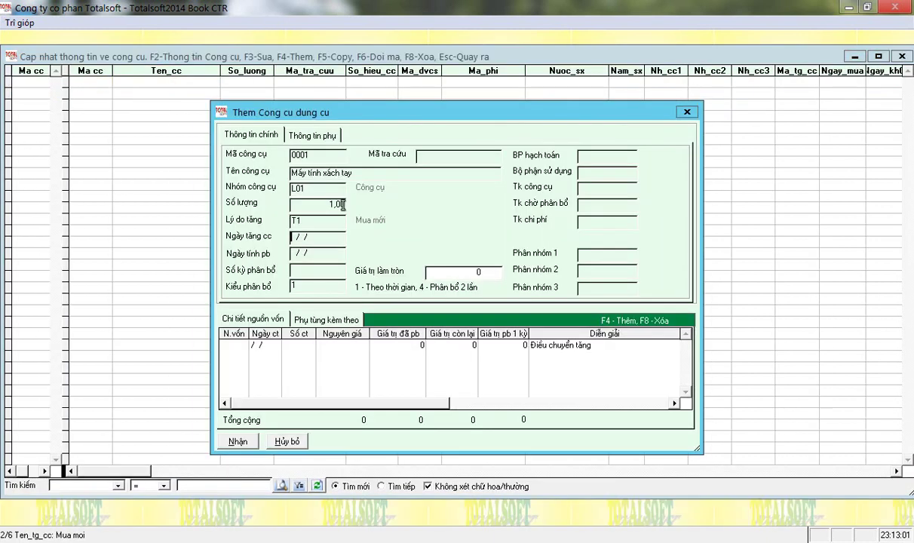
- Set increase and allocation start dates to 10/01/2014 with 24 allocation periods
{"action": "type", "text": "10012014"}
{"action": "key", "text": "Return"}
{"action": "type", "text": "10012014"}
{"action": "key", "text": "Return"}
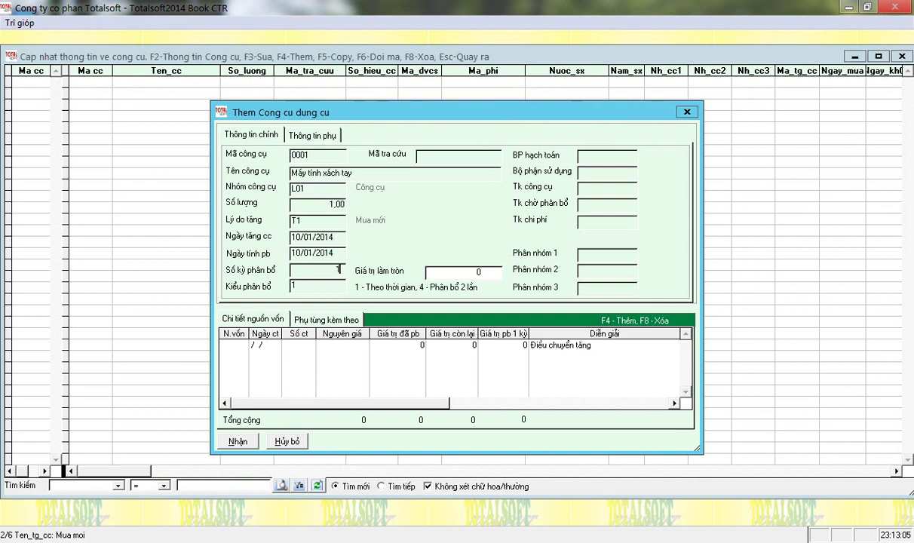
{"action": "type", "text": "24"}
{"action": "key", "text": "Return"}
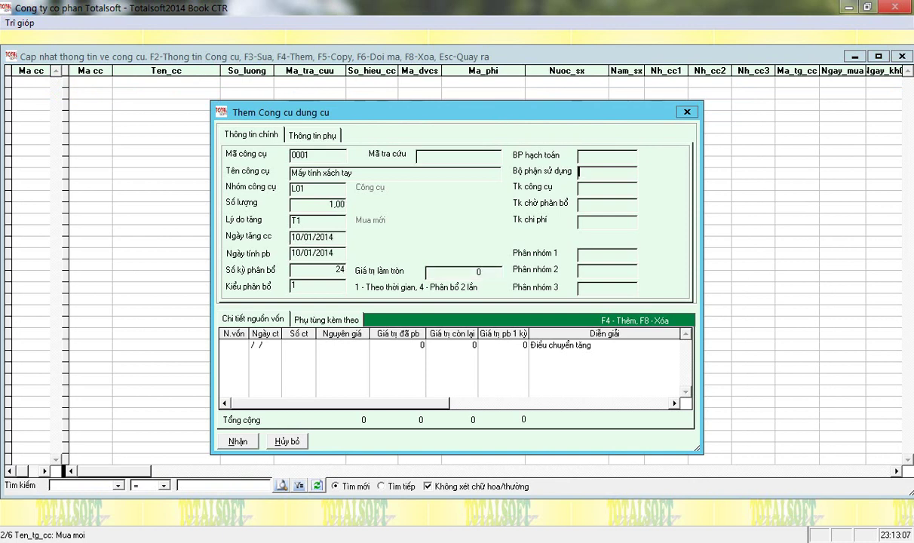
- Assign the company office department and accounts 1531, 242 and 6422
{"action": "key", "text": "Return"}
{"action": "key", "text": "Down"}
{"action": "key", "text": "Down"}
{"action": "key", "text": "Down"}
{"action": "key", "text": "Down"}
{"action": "key", "text": "Down"}
{"action": "key", "text": "Down"}
{"action": "key", "text": "Return"}
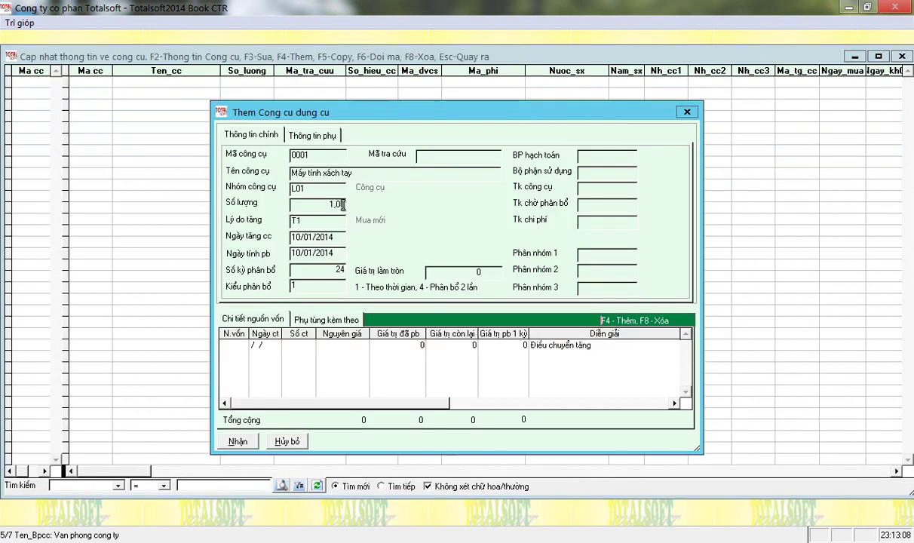
{"action": "type", "text": "1531"}
{"action": "key", "text": "Return"}
{"action": "type", "text": "242"}
{"action": "key", "text": "Return"}
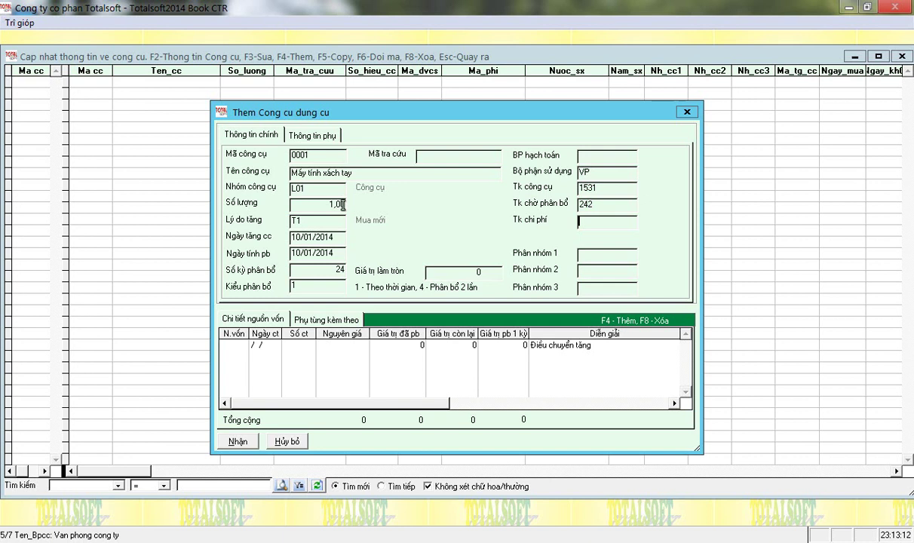
{"action": "type", "text": "6422"}
{"action": "key", "text": "Return"}
- Add an N2 funding row with a 12 500 000 cost and save tool 0001
{"action": "key", "text": "Return"}
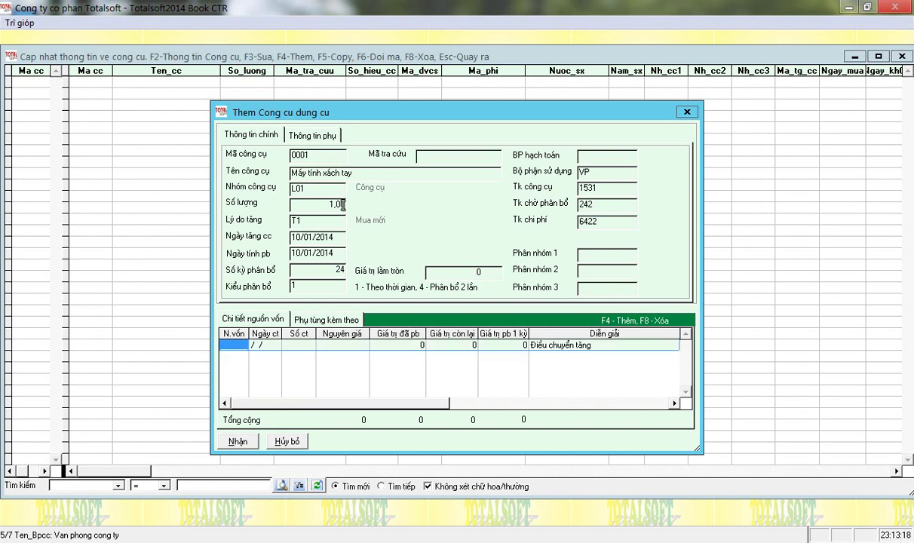
{"action": "key", "text": "F10"}
{"action": "key", "text": "Return"}
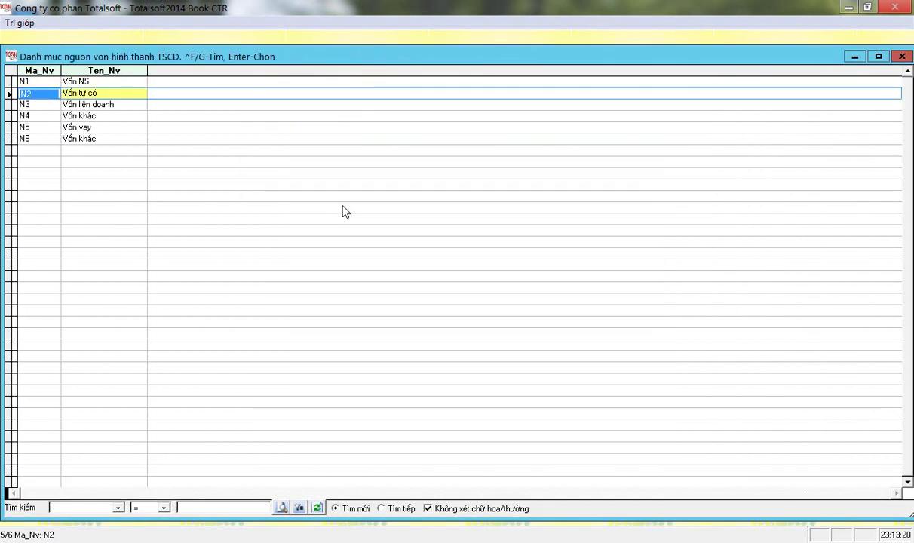
{"action": "key", "text": "Return"}
{"action": "key", "text": "Return"}
{"action": "key", "text": "Return"}
{"action": "type", "text": "12 500 000"}
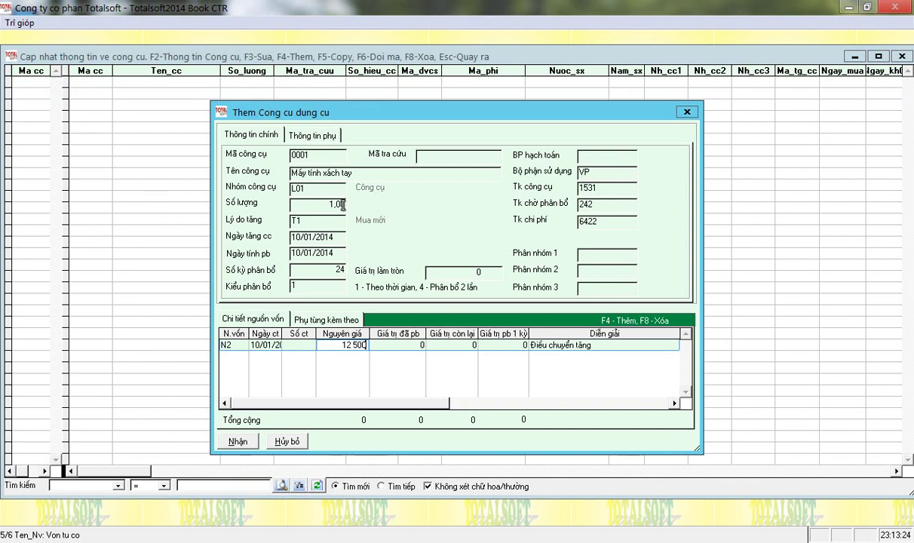
{"action": "key", "text": "Return"}
{"action": "key", "text": "Return"}
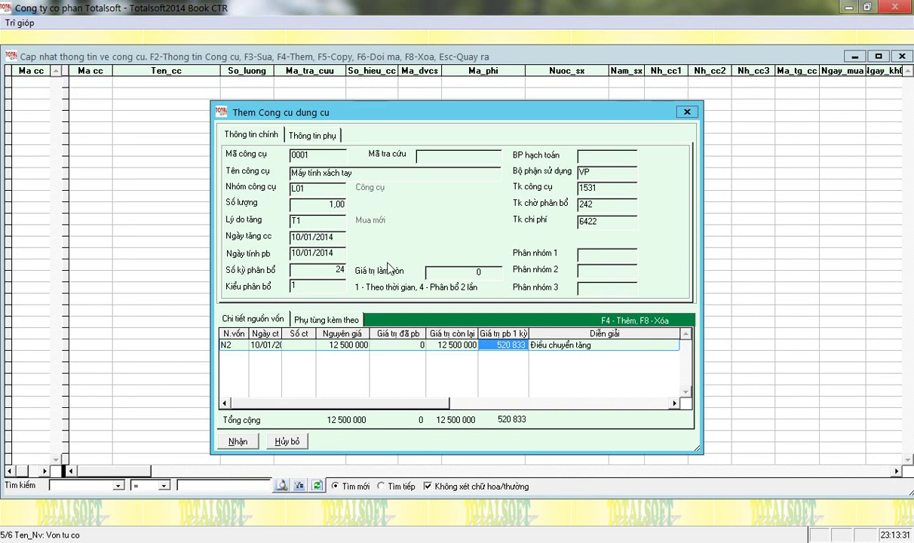
{"action": "left_click", "coordinate": [250, 446]}
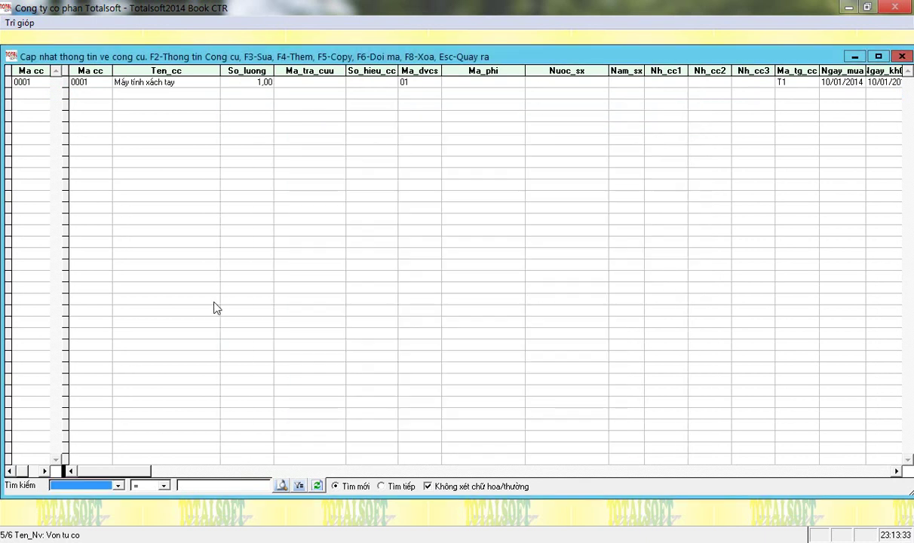
- Run the tool allocation calculation for month 1, then month 2, of 2014
{"action": "key", "text": "Escape"}
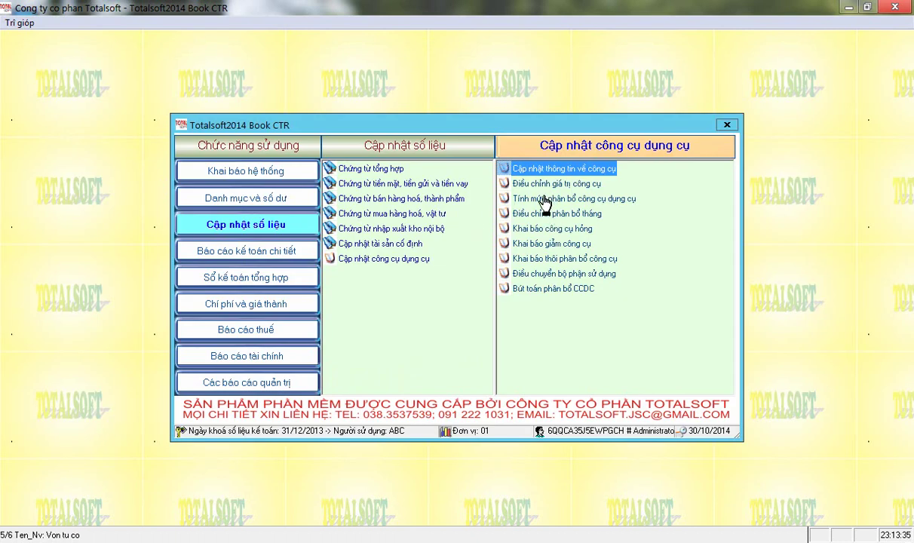
{"action": "left_click", "coordinate": [551, 201]}
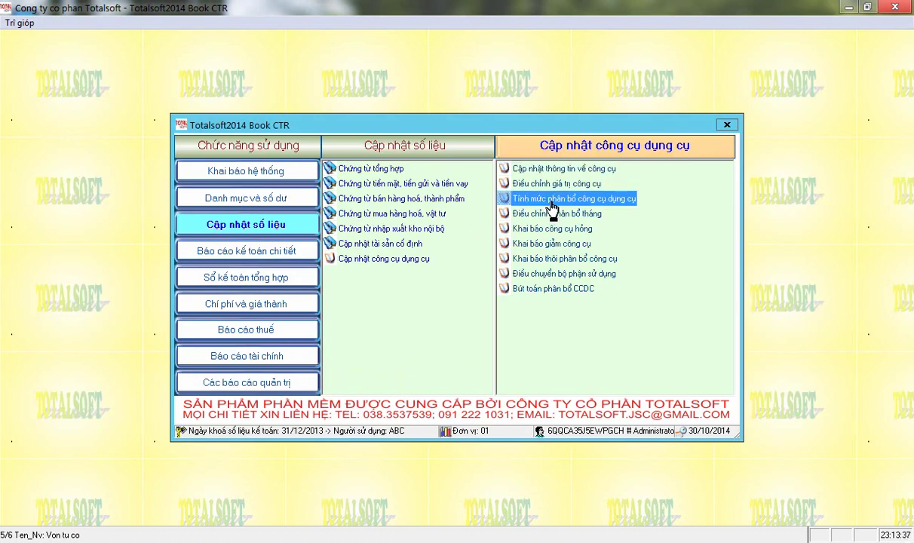
{"action": "double_click", "coordinate": [551, 200]}
{"action": "type", "text": "1"}
{"action": "key", "text": "Return"}
{"action": "key", "text": "Return"}
{"action": "key", "text": "Return"}
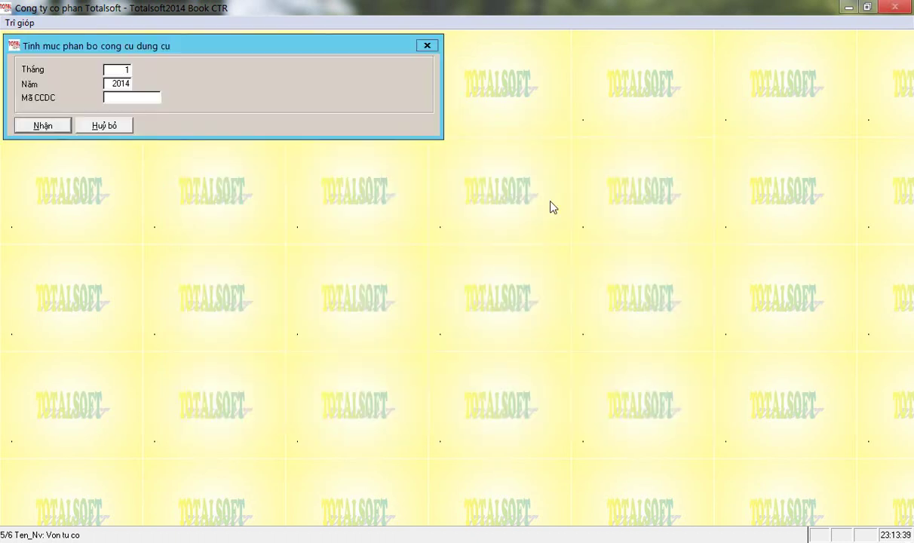
{"action": "key", "text": "Return"}
{"action": "key", "text": "Return"}
{"action": "key", "text": "Return"}
{"action": "type", "text": "2"}
{"action": "key", "text": "Return"}
{"action": "key", "text": "Return"}
{"action": "key", "text": "Return"}
{"action": "key", "text": "Return"}
{"action": "key", "text": "Return"}
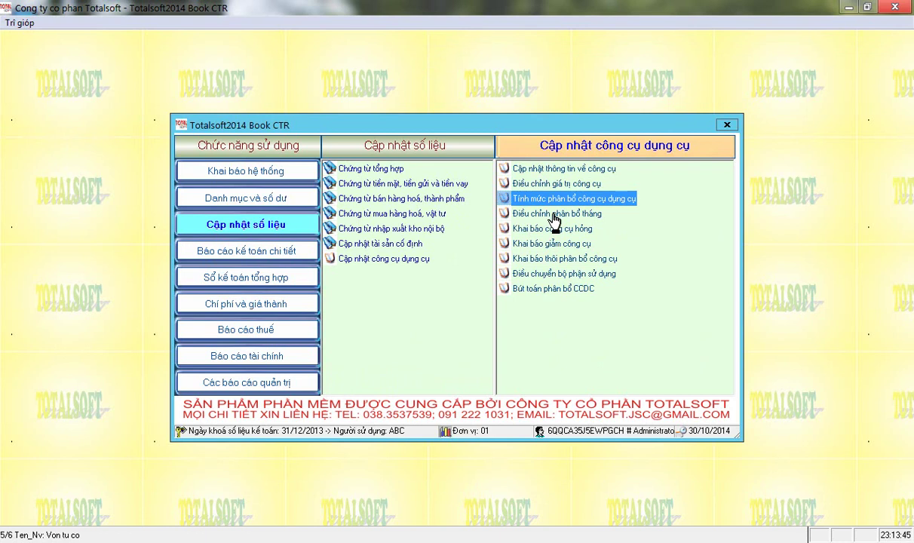
- Browse the allocation adjustment, damaged-tool, stop-allocation and allocation journal functions
{"action": "left_click", "coordinate": [556, 215]}
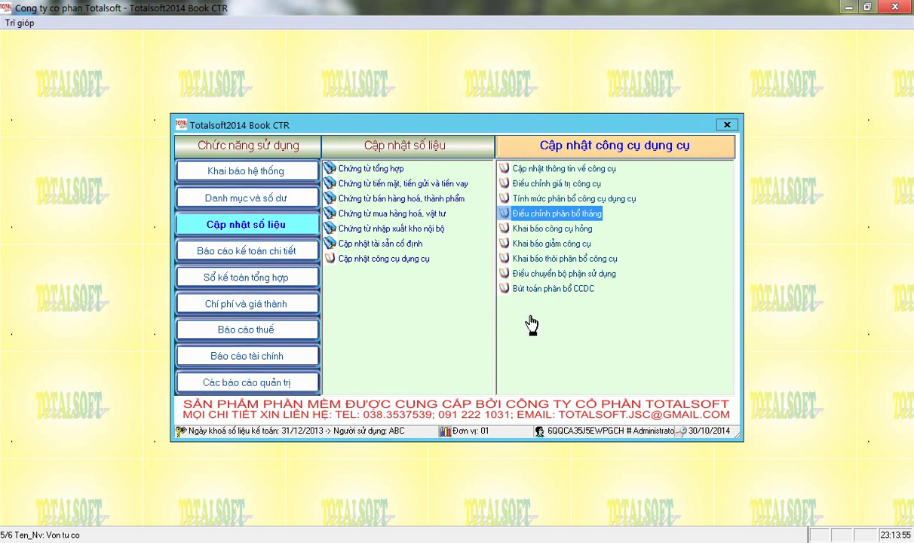
{"action": "left_click", "coordinate": [516, 229]}
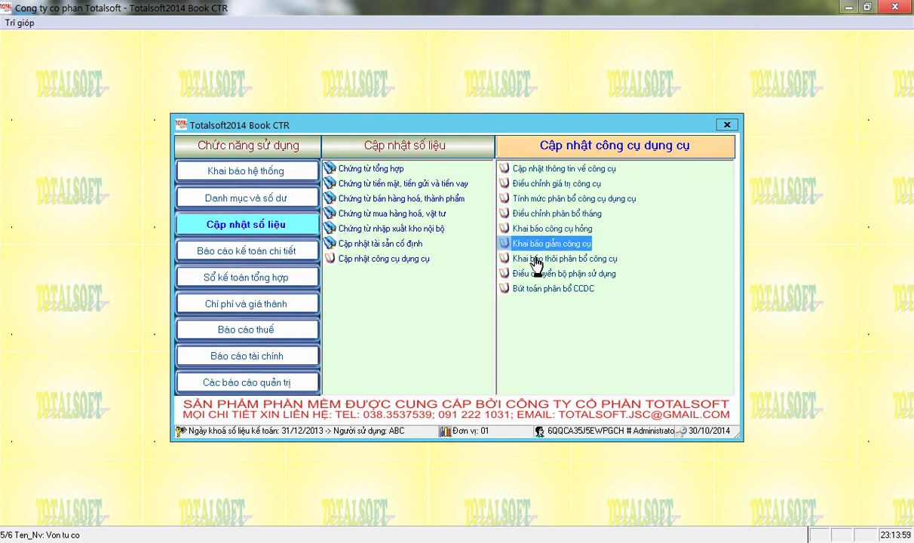
{"action": "left_click", "coordinate": [539, 260]}
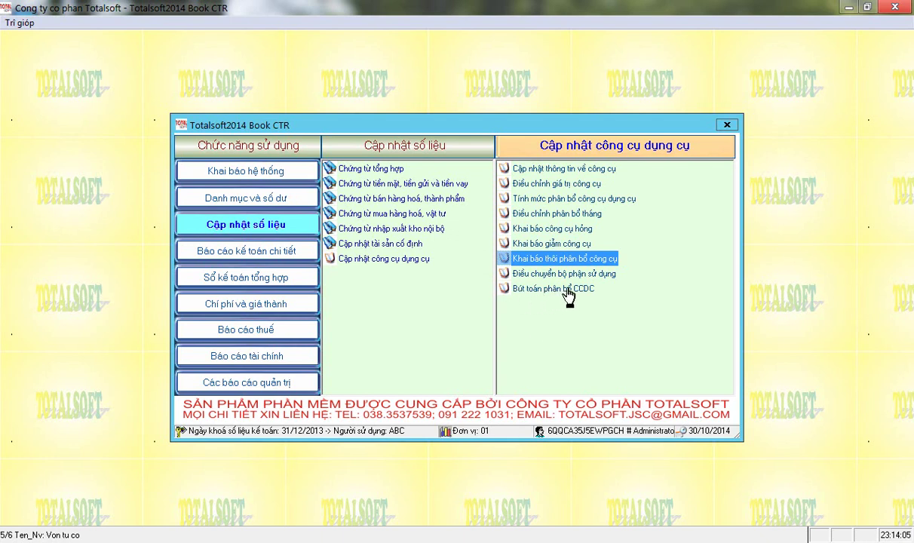
{"action": "left_click", "coordinate": [524, 291]}
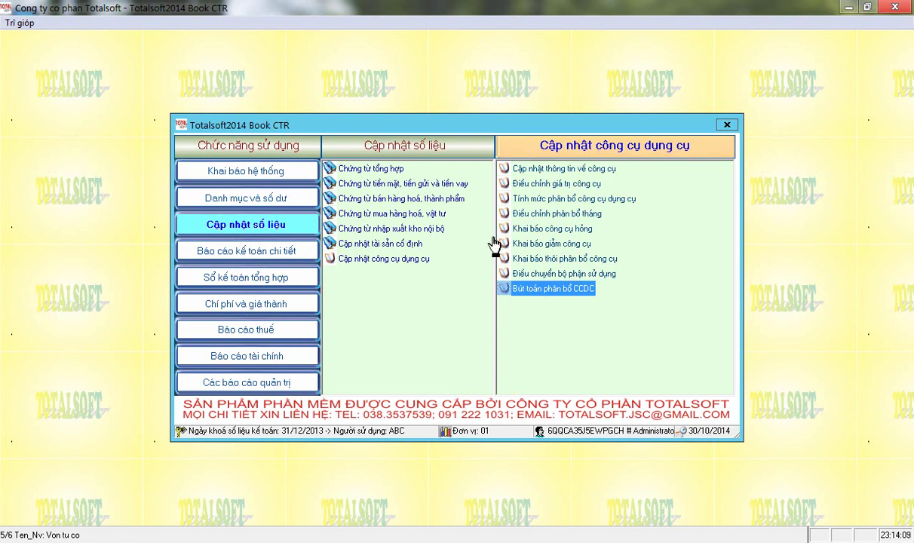
- Open the fixed-asset depreciation allocation table for month 2 of 2014
{"action": "left_click", "coordinate": [259, 250]}
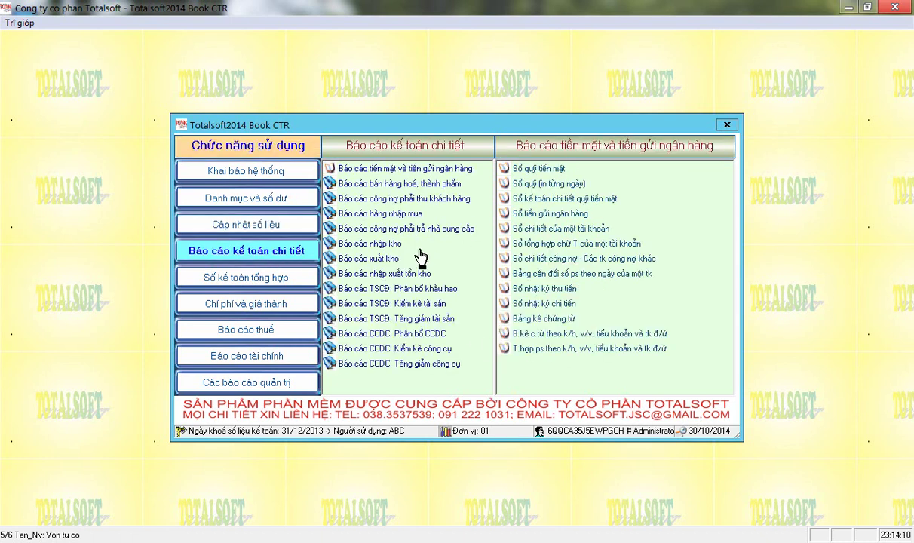
{"action": "left_click", "coordinate": [397, 334]}
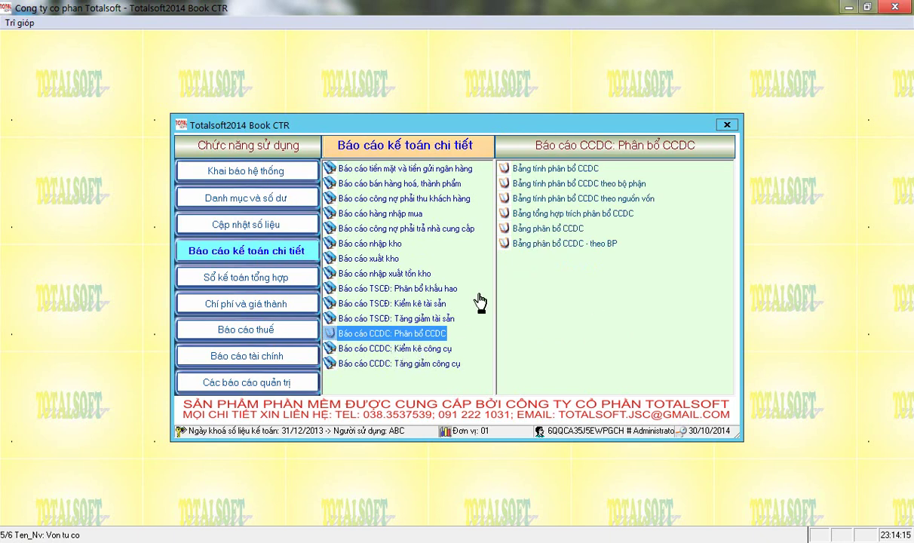
{"action": "left_click", "coordinate": [548, 231]}
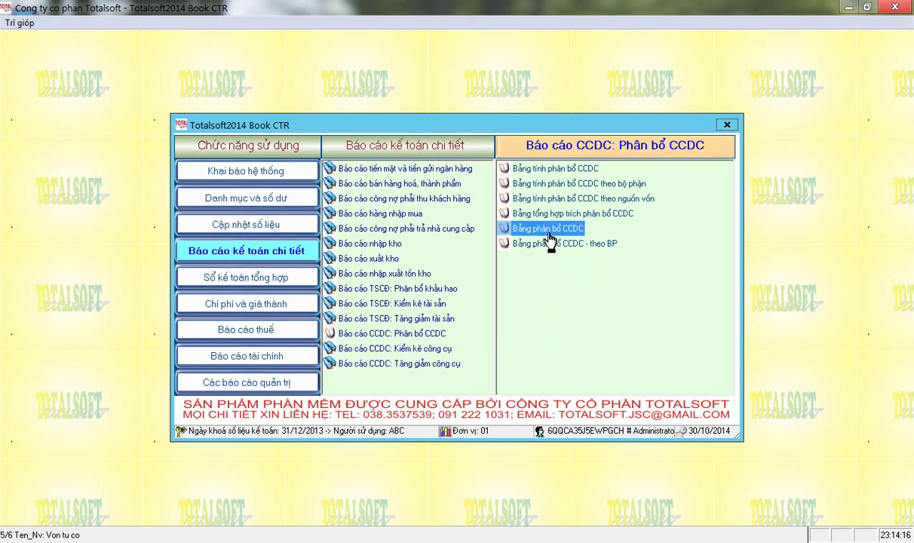
{"action": "left_click", "coordinate": [397, 289]}
{"action": "left_click", "coordinate": [546, 229]}
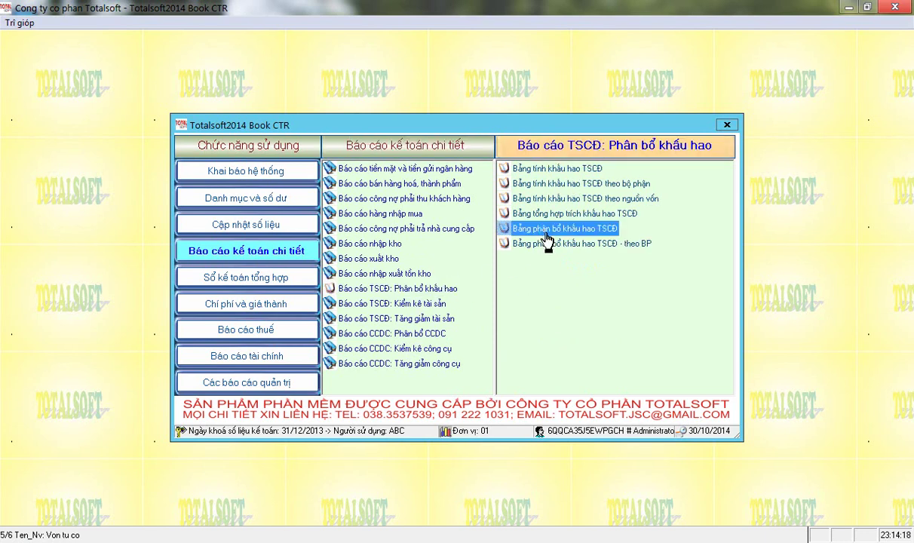
{"action": "double_click", "coordinate": [546, 230]}
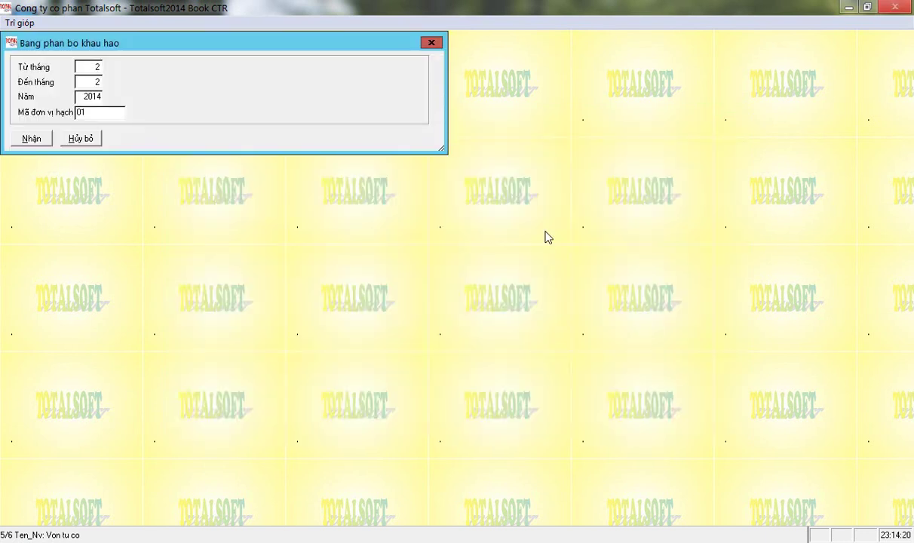
{"action": "key", "text": "Return"}
{"action": "key", "text": "Return"}
{"action": "key", "text": "Return"}
{"action": "key", "text": "Return"}
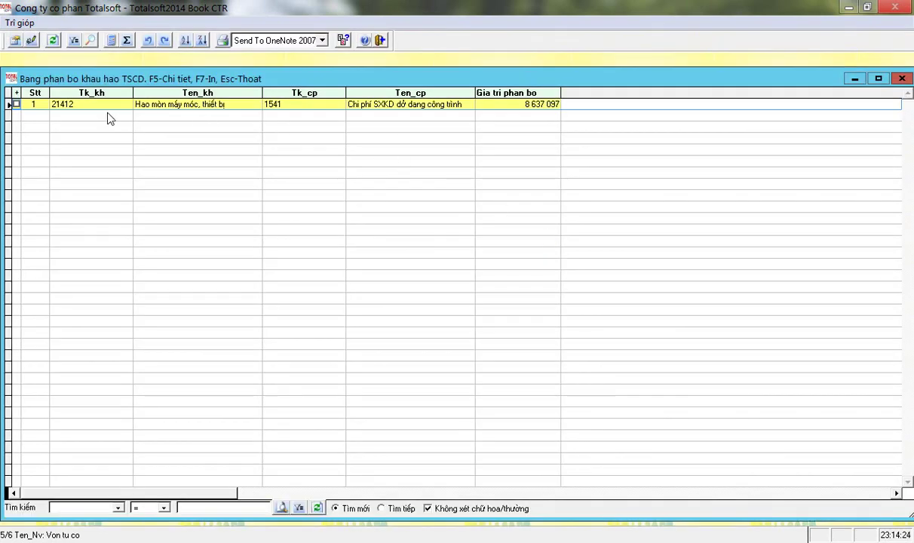
- Review the 8 637 097 allocated from 21412 to 1541, then close the table
{"action": "left_click", "coordinate": [51, 103]}
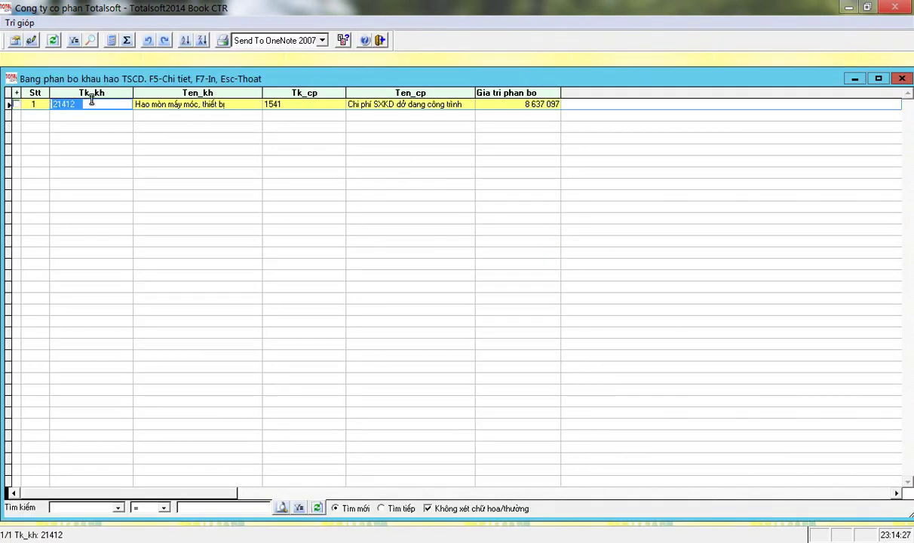
{"action": "left_click", "coordinate": [302, 102]}
{"action": "left_click", "coordinate": [501, 103]}
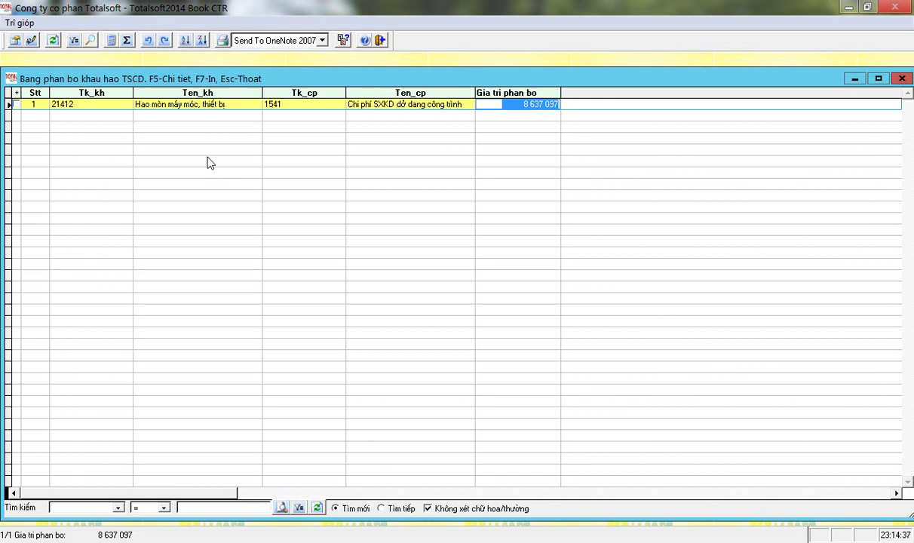
{"action": "key", "text": "Escape"}
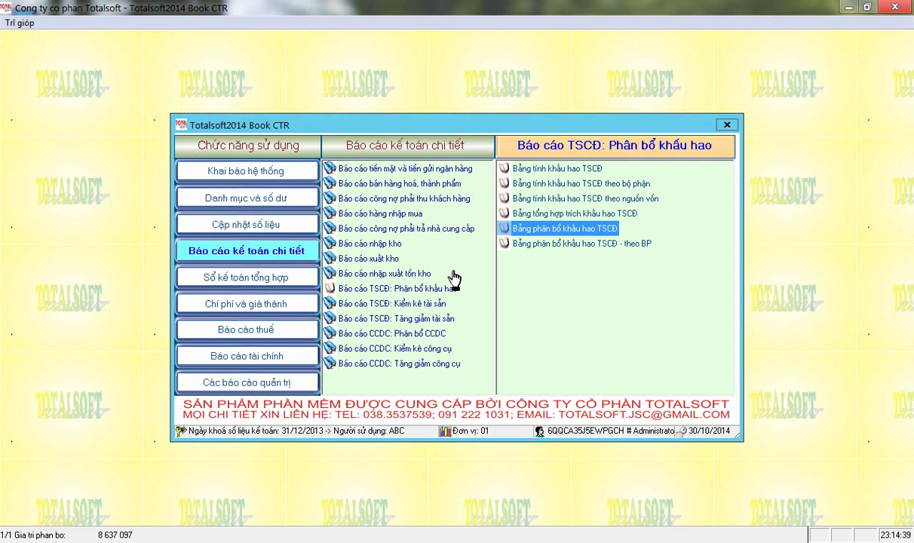
- Show the cash, deposit and loan voucher types under Cập nhật số liệu
{"action": "left_click", "coordinate": [274, 228]}
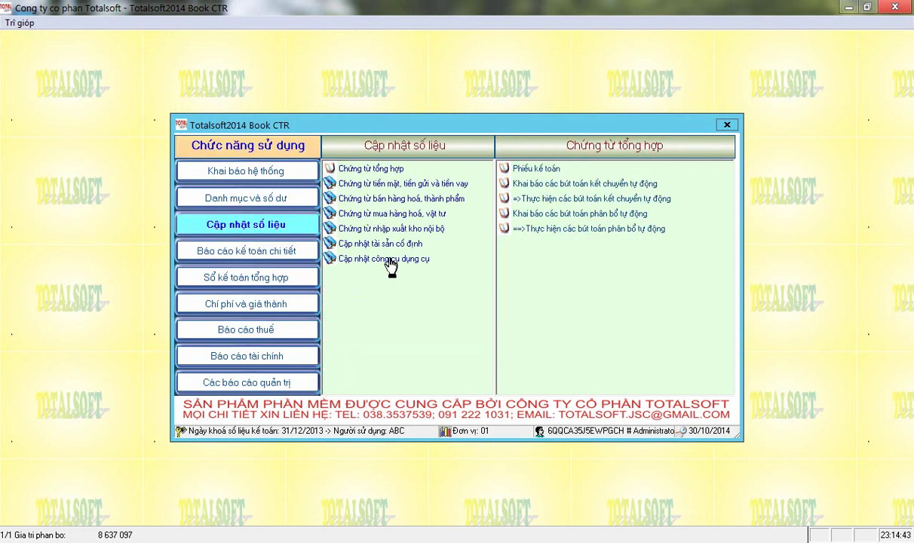
{"action": "left_click", "coordinate": [386, 188]}
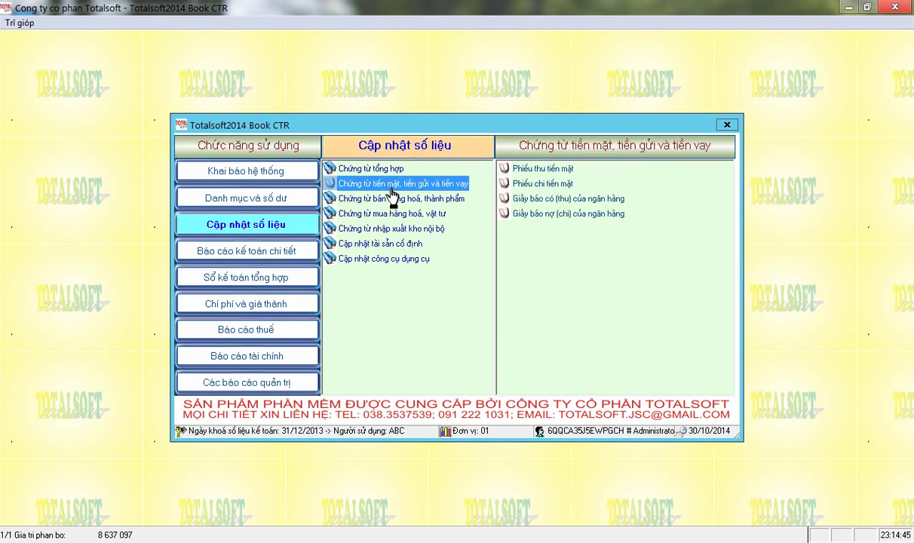